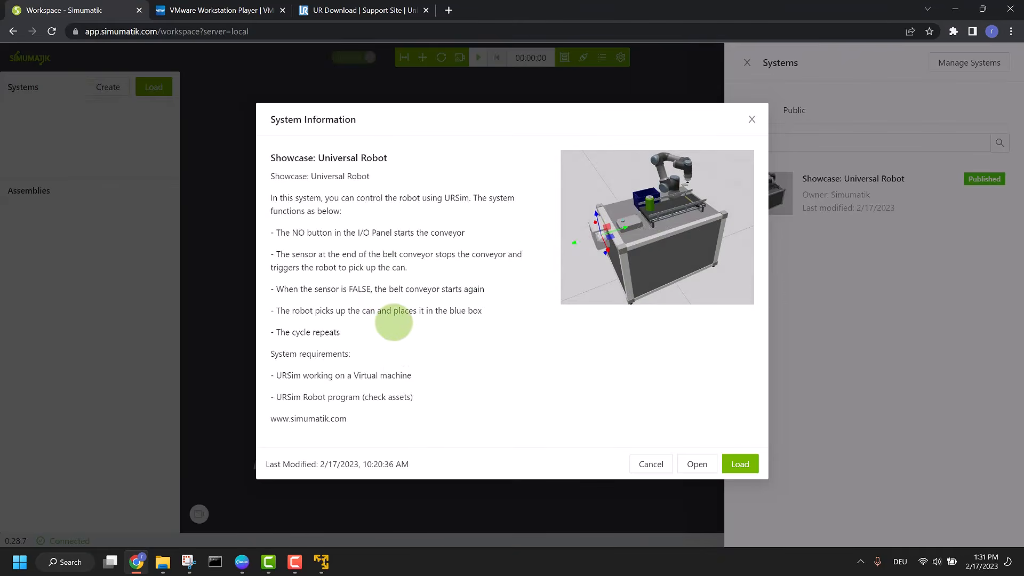
- Load the "Showcase: Universal Robot" system into the workspace
left_click(739, 464)
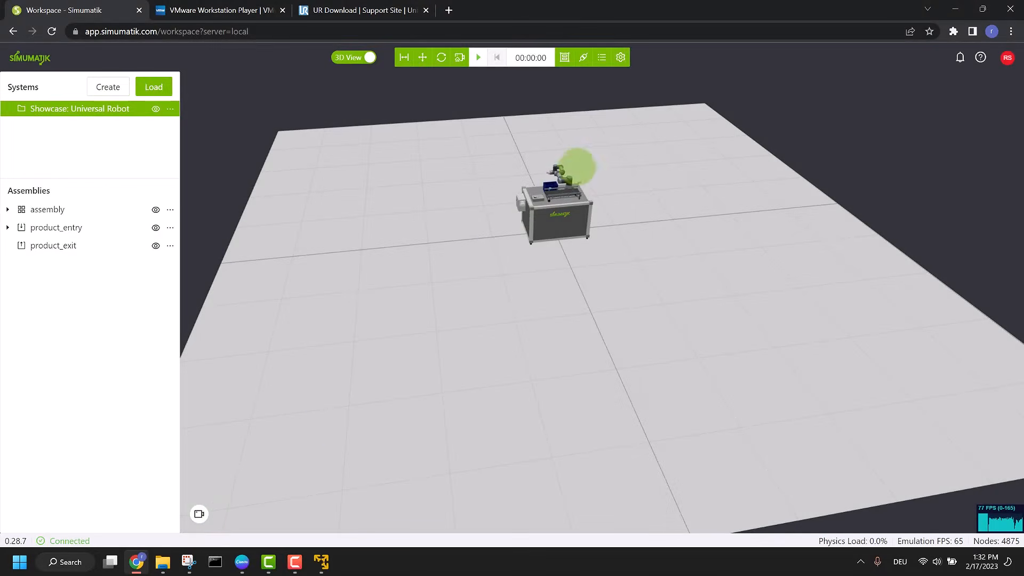
scroll(583, 171, "up", 5)
left_click_drag(566, 259, 555, 251)
right_click_drag(591, 226, 596, 251)
left_click_drag(596, 251, 591, 302)
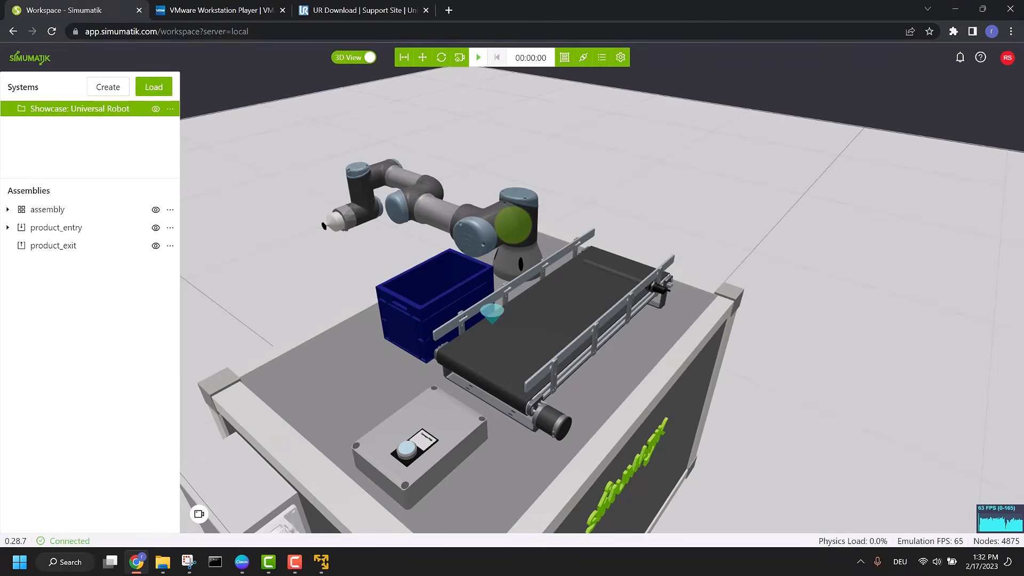
- Inspect the UR3 robot arm and the Vacuum_gripper_one_cup component along with their port connections
scroll(495, 223, "down", 3)
left_click_drag(457, 215, 493, 229)
scroll(302, 225, "up", 2)
right_click_drag(340, 239, 397, 258)
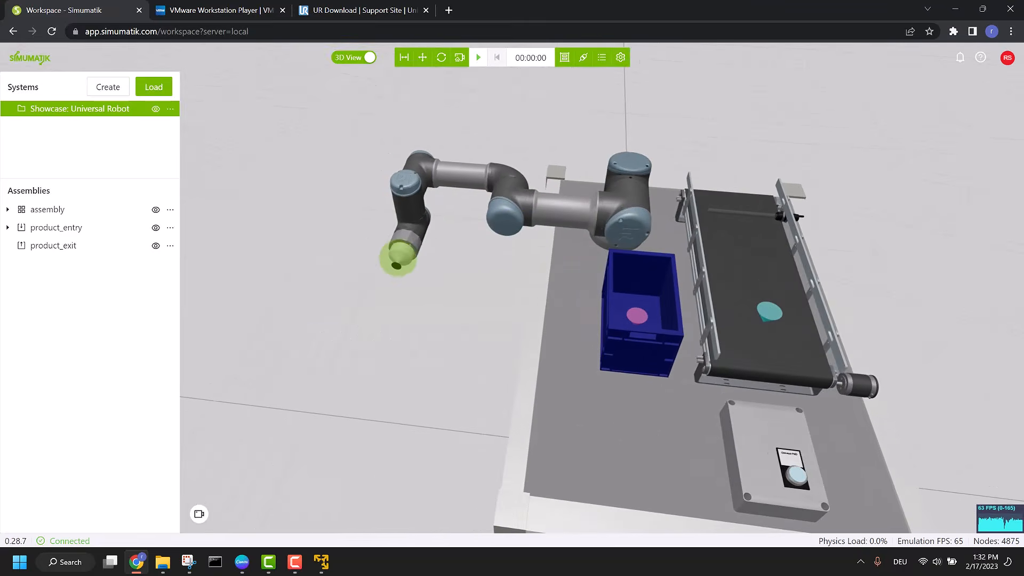
scroll(397, 260, "up", 2)
left_click(404, 245)
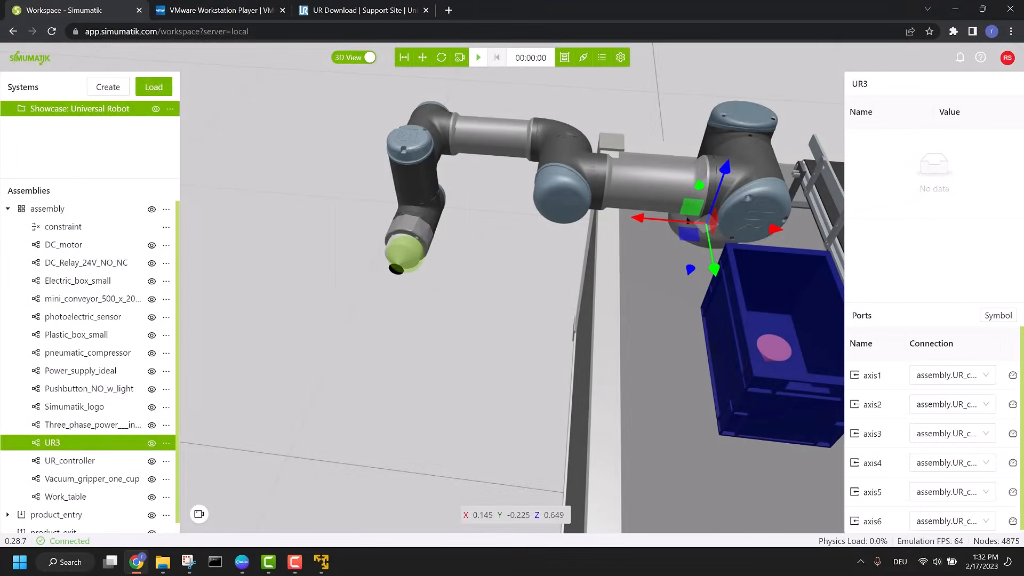
left_click_drag(405, 253, 535, 179)
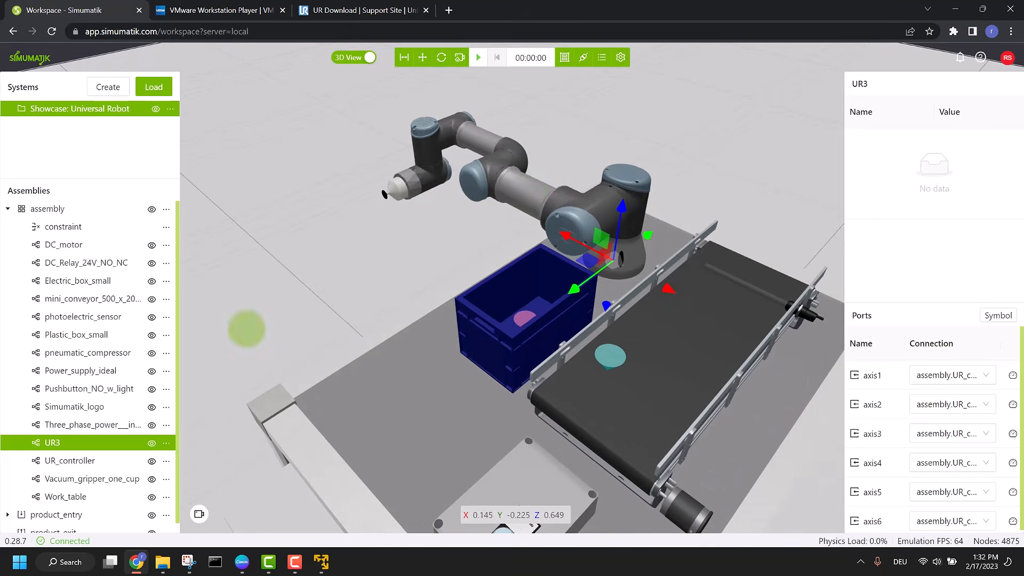
left_click(93, 477)
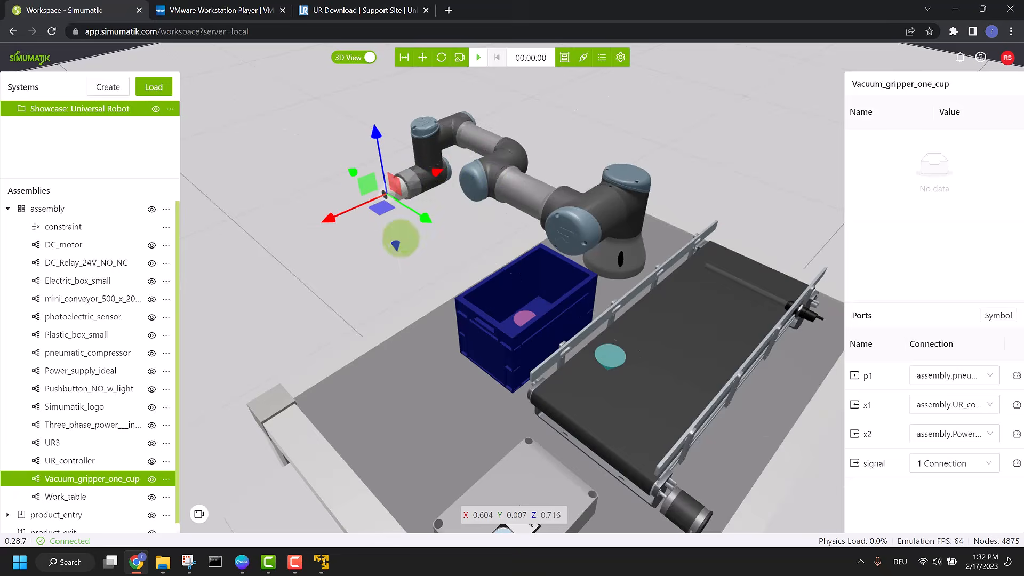
- Examine the workstation's push-button box, belt conveyor, photoelectric sensor, blue box, product entry and exit points, and controller cabinet
scroll(406, 239, "down", 5)
mouse_move(530, 306)
left_mouse_down()
mouse_move(501, 321)
mouse_move(472, 321)
mouse_move(471, 306)
mouse_move(521, 300)
mouse_move(515, 307)
mouse_move(529, 314)
left_mouse_up()
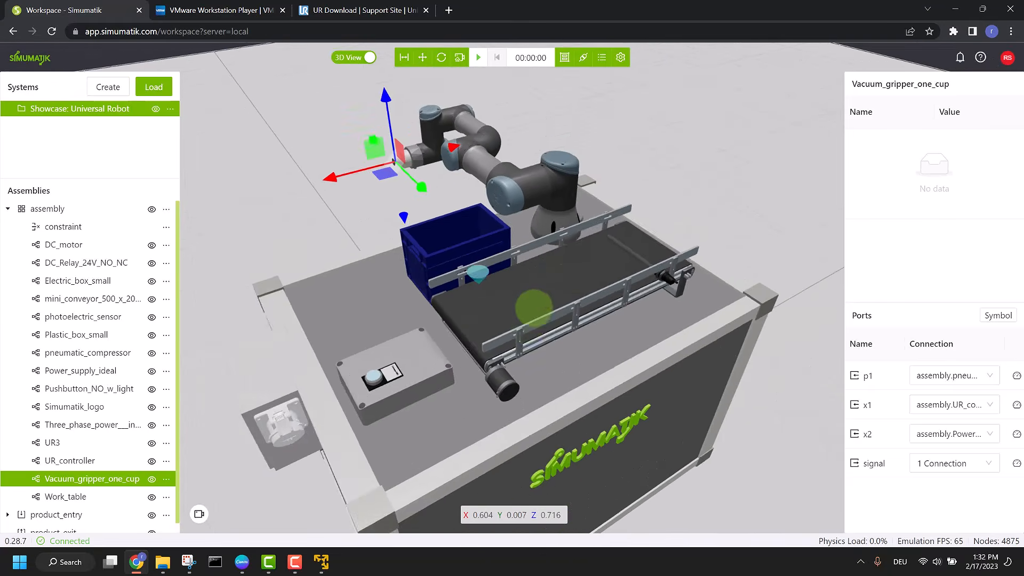
right_click_drag(529, 315, 528, 291)
scroll(528, 292, "up", 5)
scroll(524, 315, "down", 3)
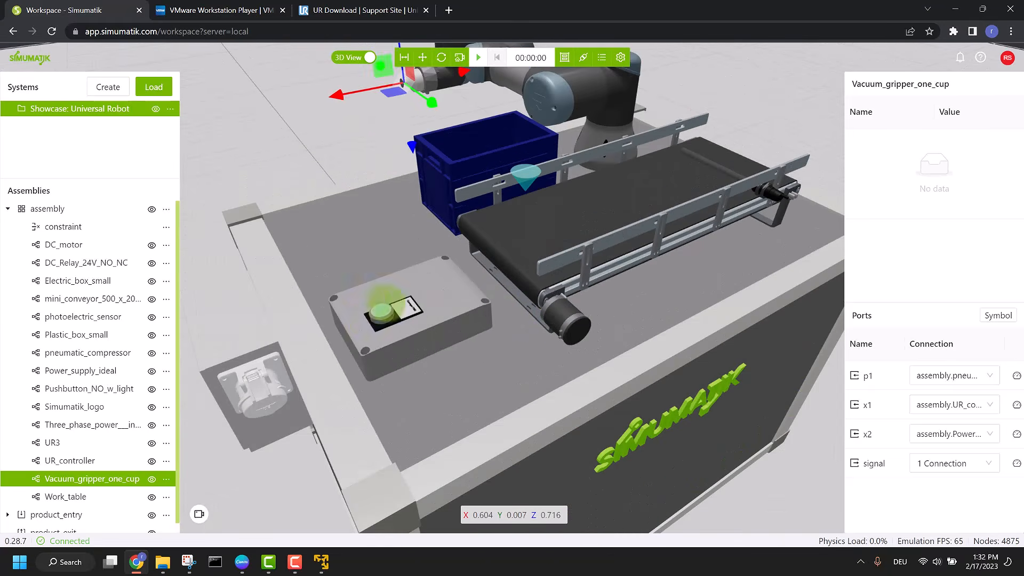
scroll(512, 277, "up", 5)
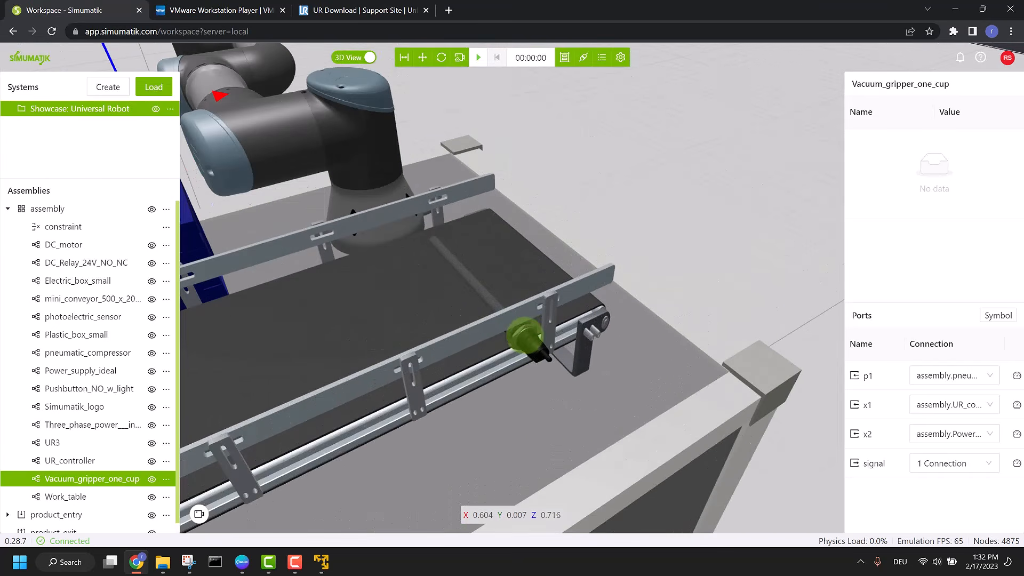
scroll(520, 341, "down", 5)
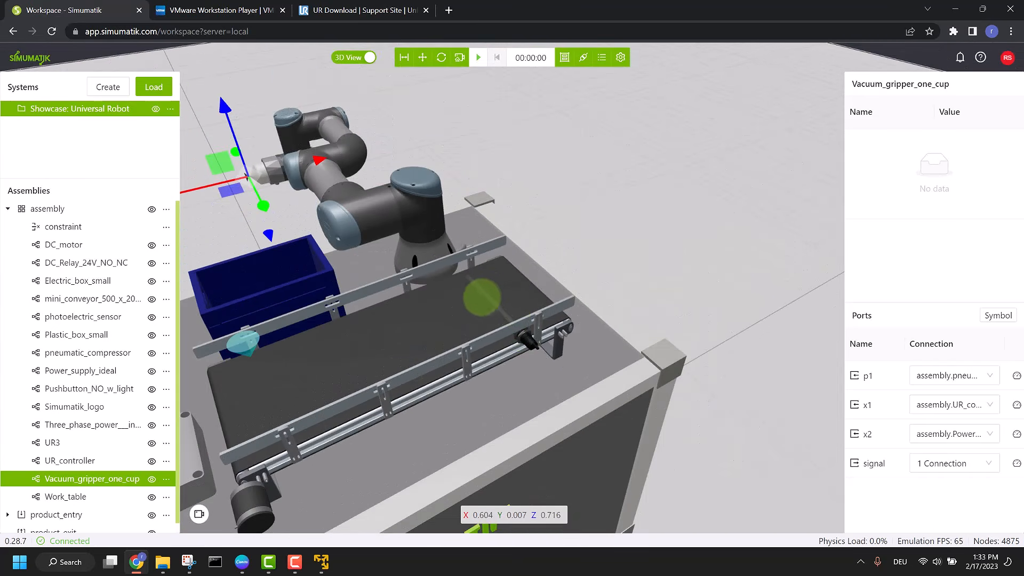
scroll(448, 301, "down", 3)
left_click_drag(385, 323, 439, 356)
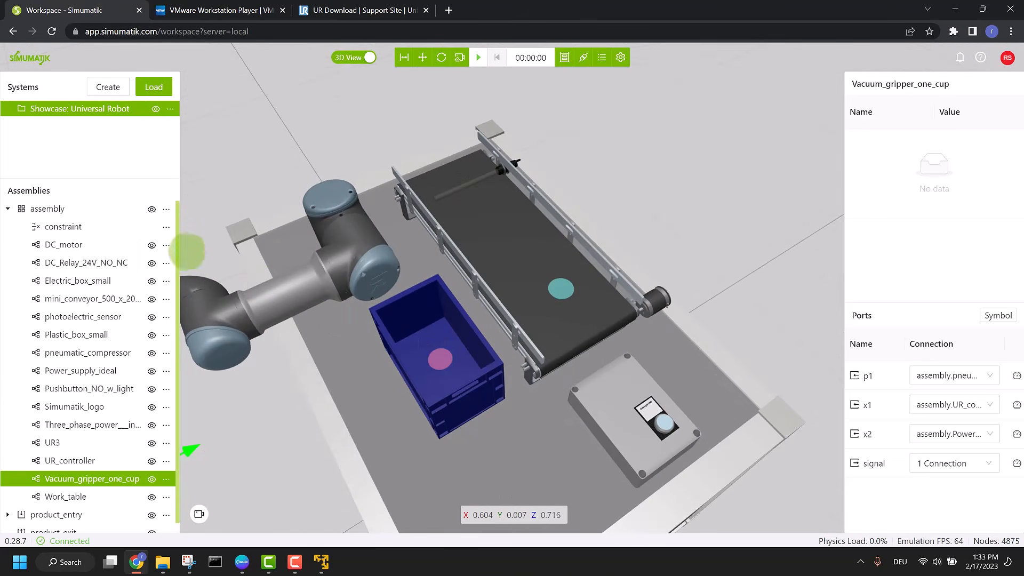
scroll(107, 357, "down", 1)
scroll(100, 498, "up", 1)
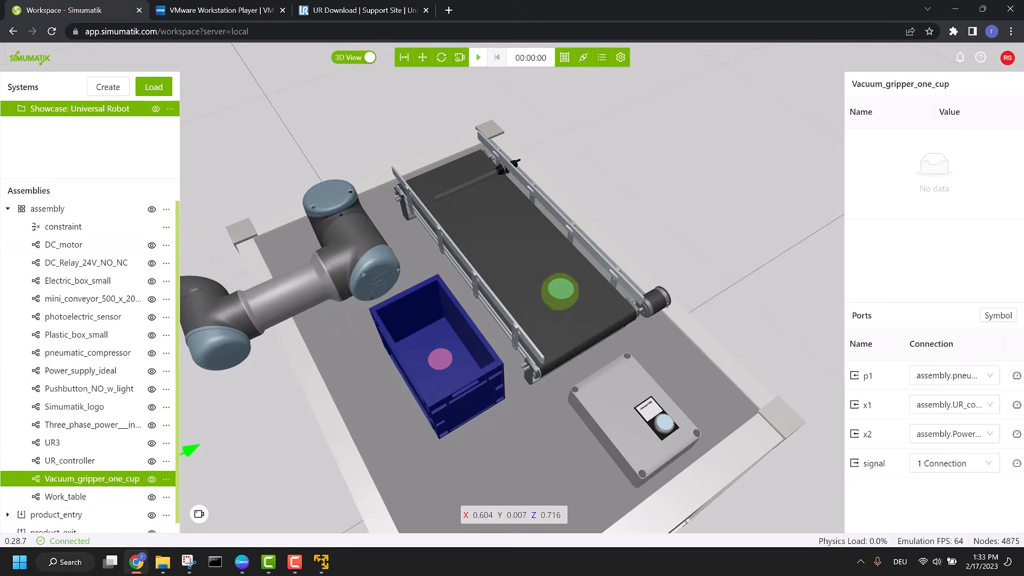
left_click_drag(619, 340, 537, 315)
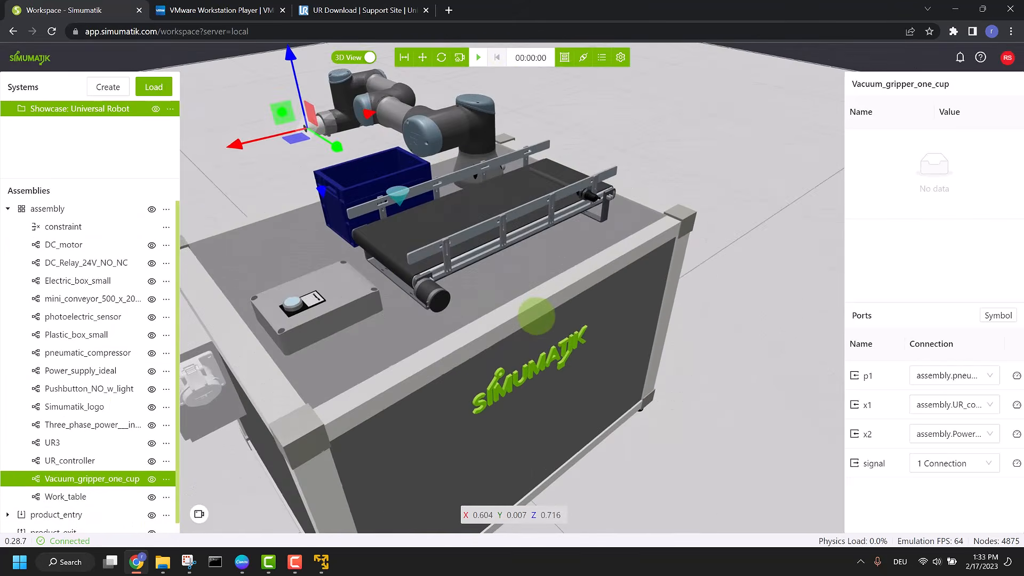
scroll(445, 303, "down", 3)
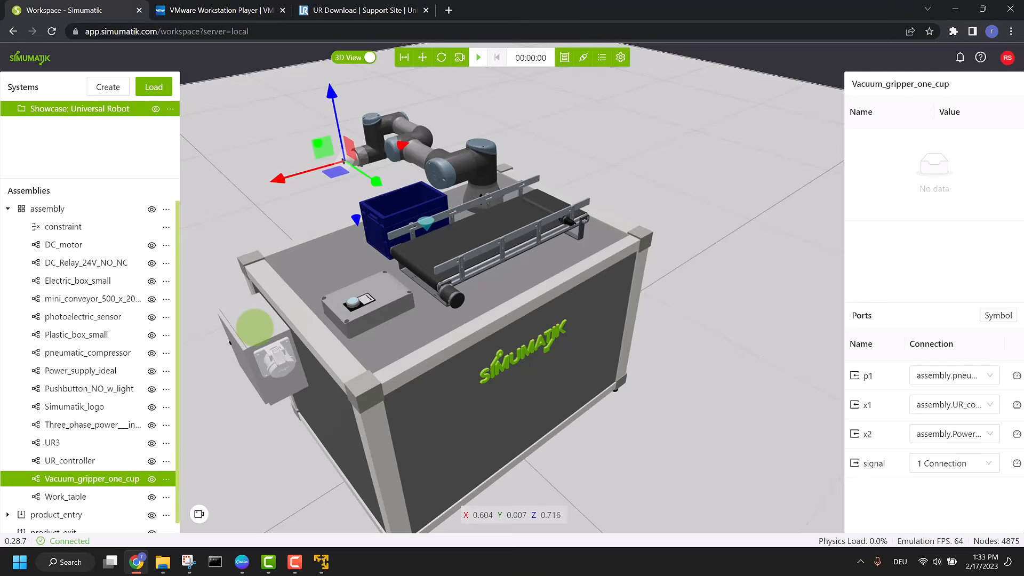
left_click_drag(552, 280, 560, 240)
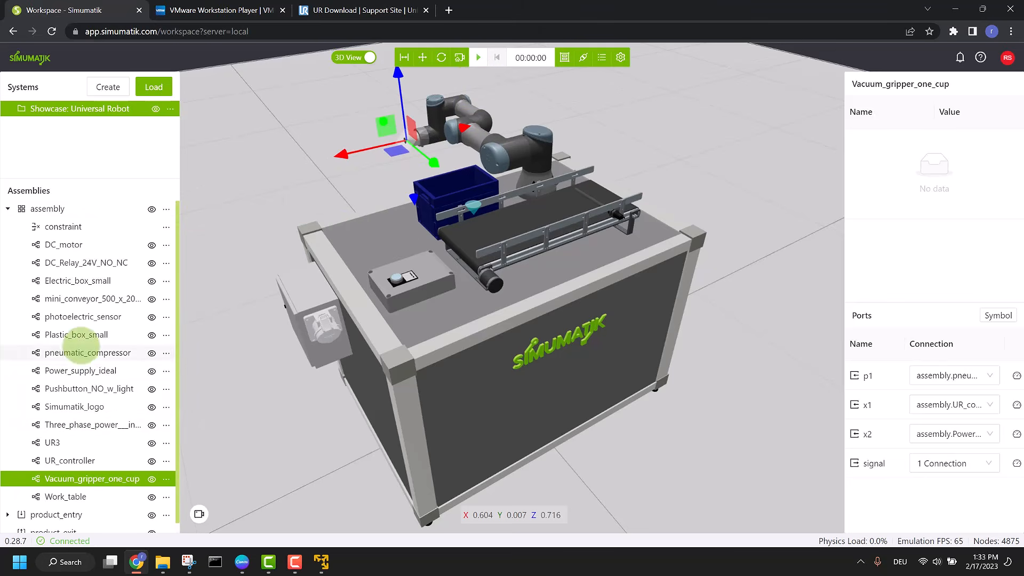
- Review the UR_controller's host and connection parameters alongside the URSim virtual machine, and check the UR3's axis connections
scroll(77, 434, "down", 1)
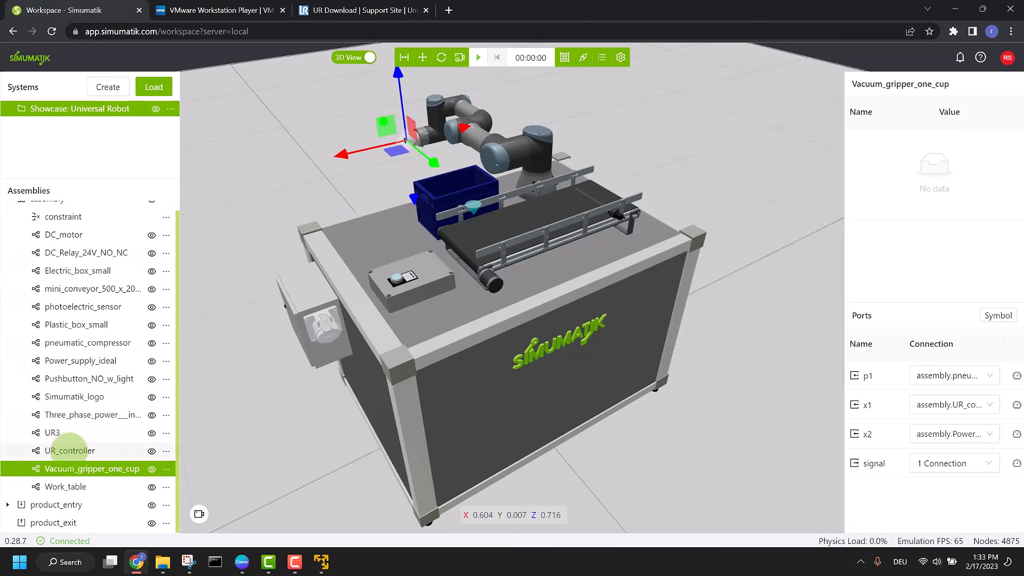
left_click(70, 450)
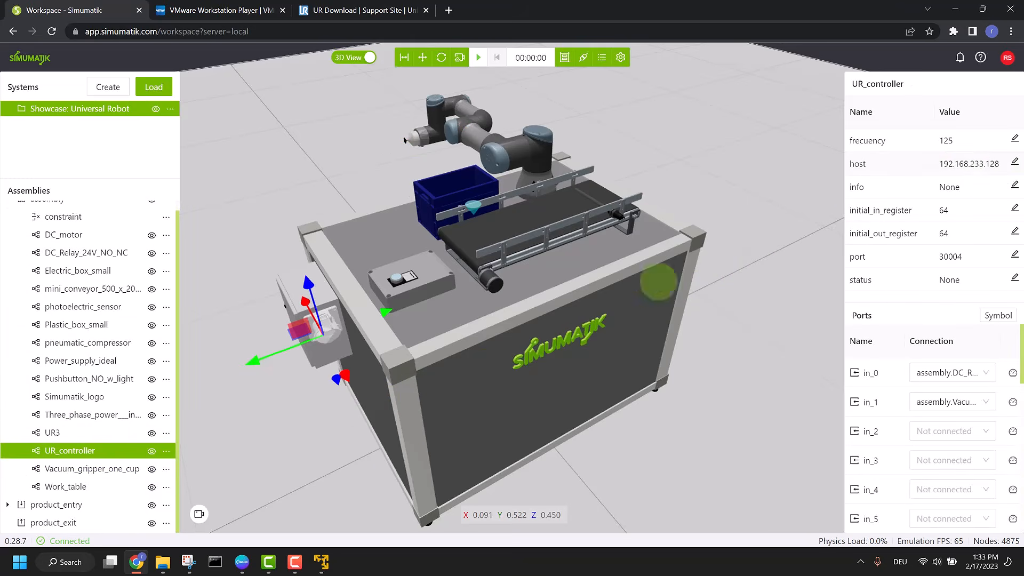
left_click(321, 558)
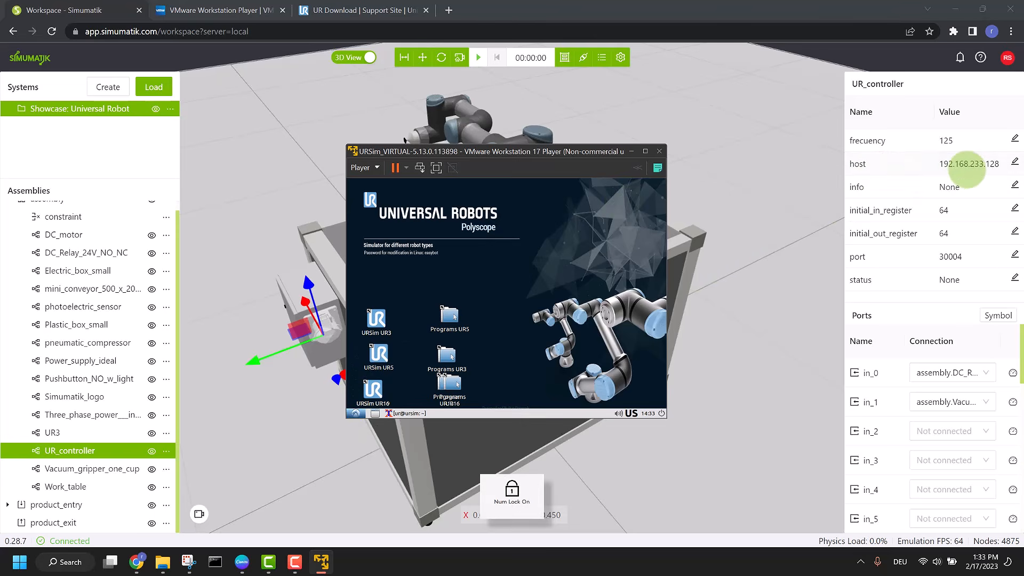
left_click(871, 263)
left_click(106, 434)
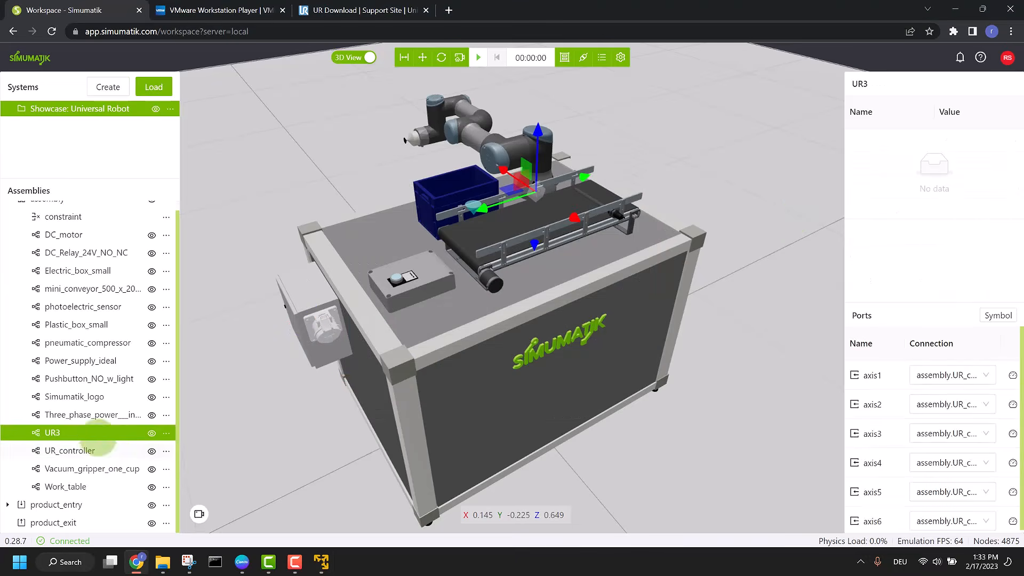
left_click(76, 450)
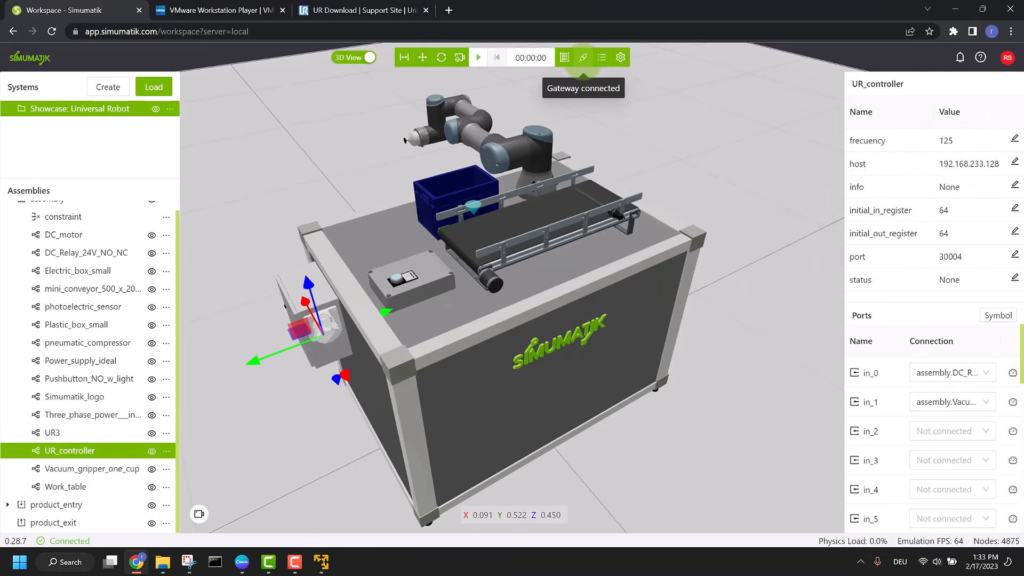
- Run the emulation to check the UR_controller's info and status values, and reset it
left_click(478, 58)
scroll(606, 169, "down", 1)
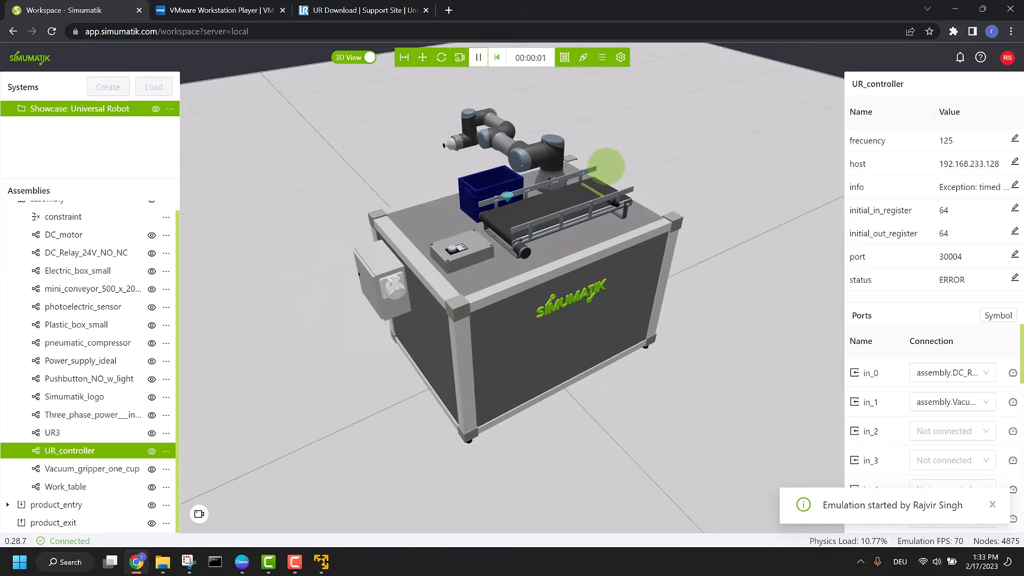
scroll(609, 137, "down", 2)
scroll(592, 149, "up", 1)
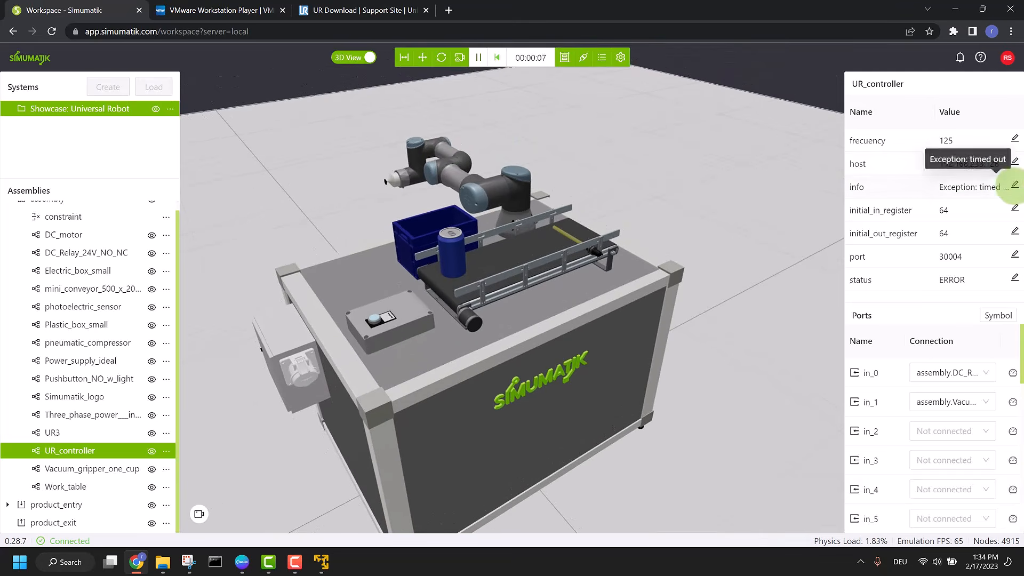
scroll(605, 120, "down", 1)
left_click(479, 57)
- Reconnect the gateway and start the emulation again
left_click(583, 57)
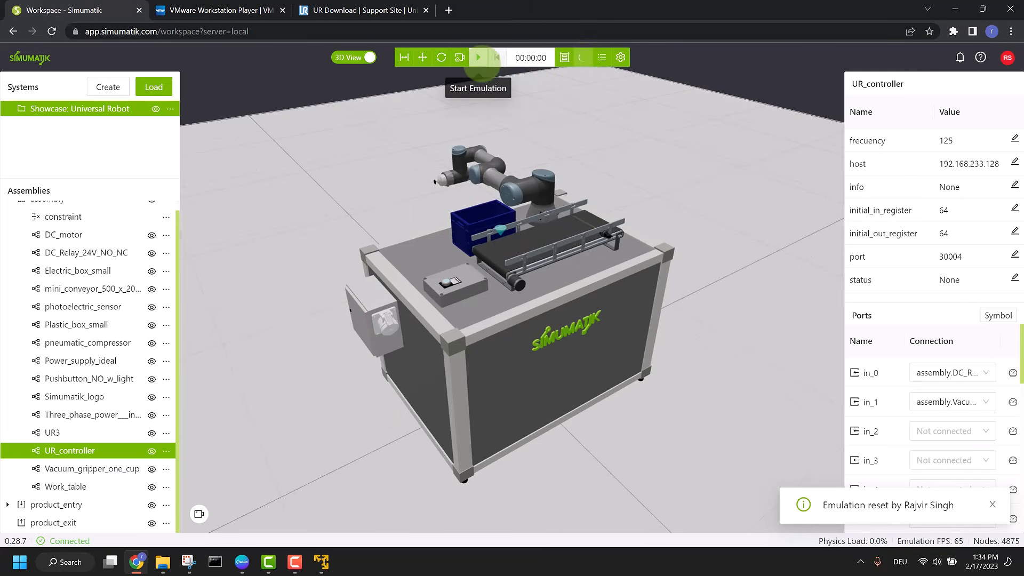
scroll(560, 123, "up", 2)
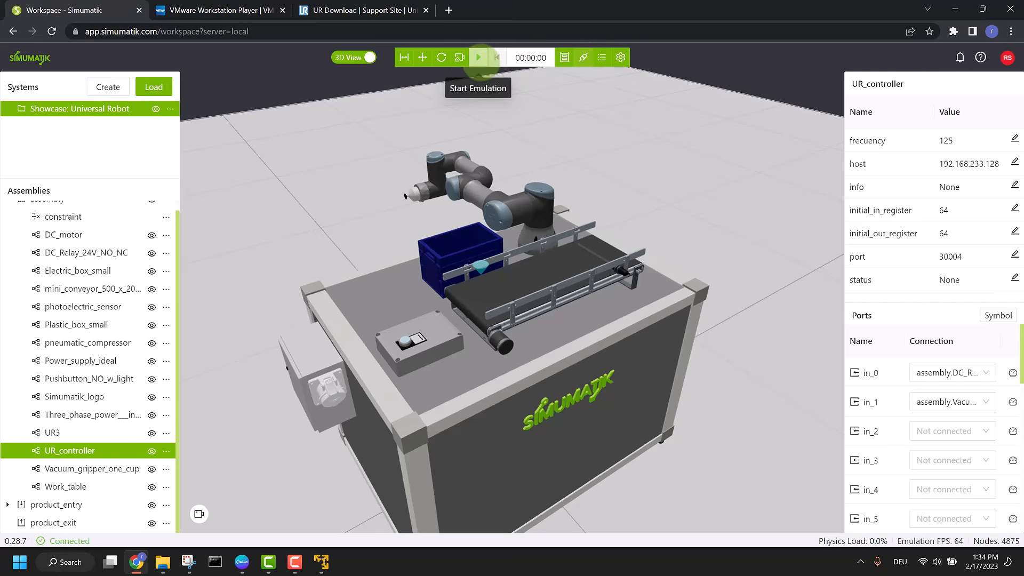
left_click(478, 57)
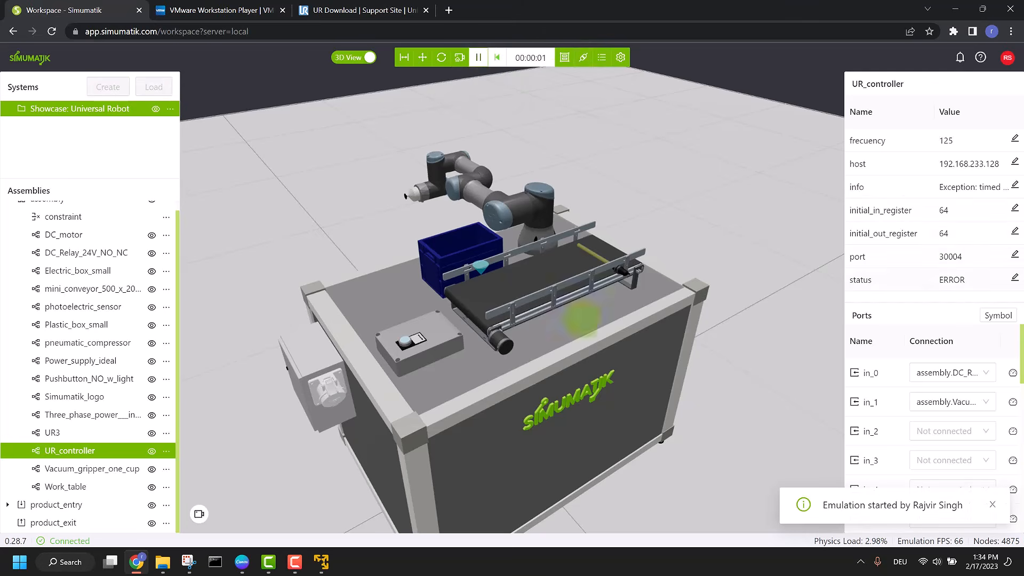
- Switch to the URSim virtual machine in VMware Workstation Player and reposition its window over the workspace
left_click(321, 562)
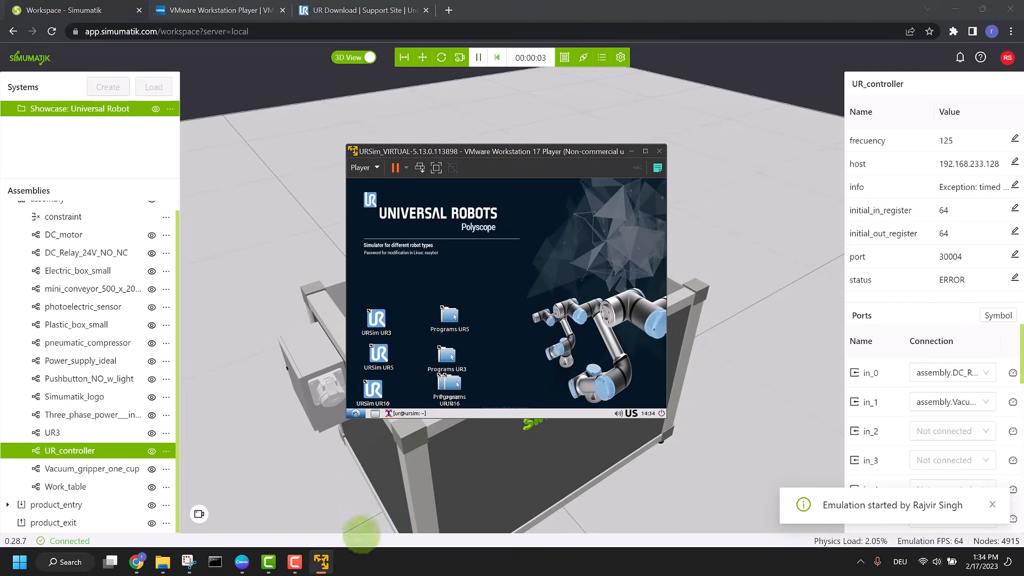
key("Num_Lock")
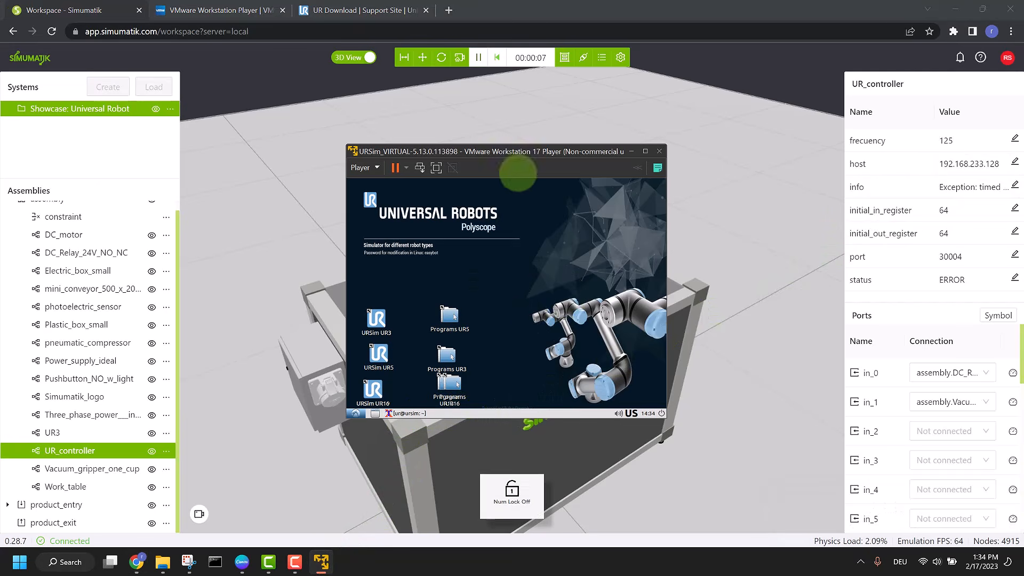
left_click_drag(513, 155, 617, 192)
left_click_drag(491, 171, 419, 171)
key("Num_Lock")
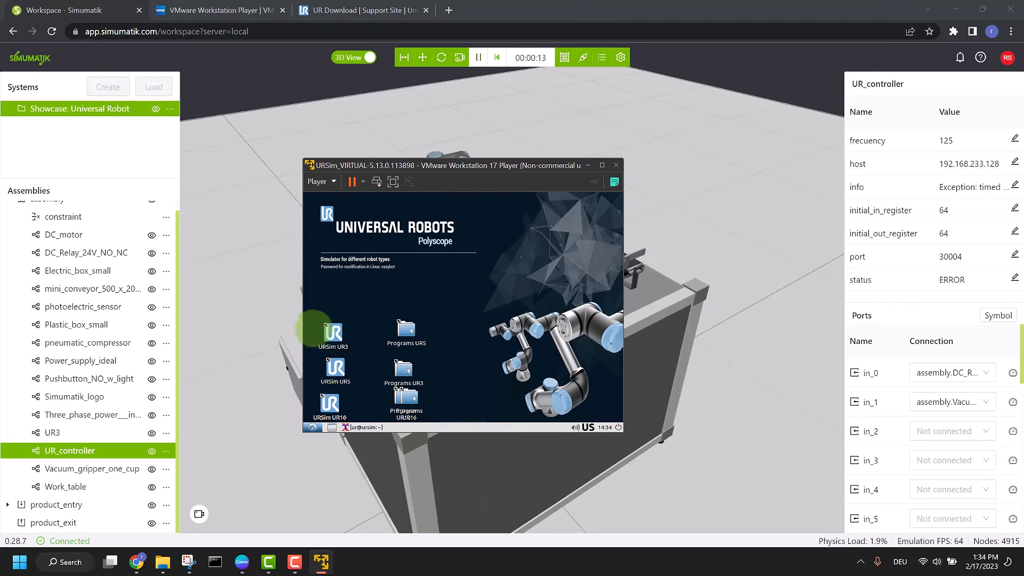
- Open URSim UR3 from the virtual machine's desktop and minimize the virtual machine window
right_click(336, 332)
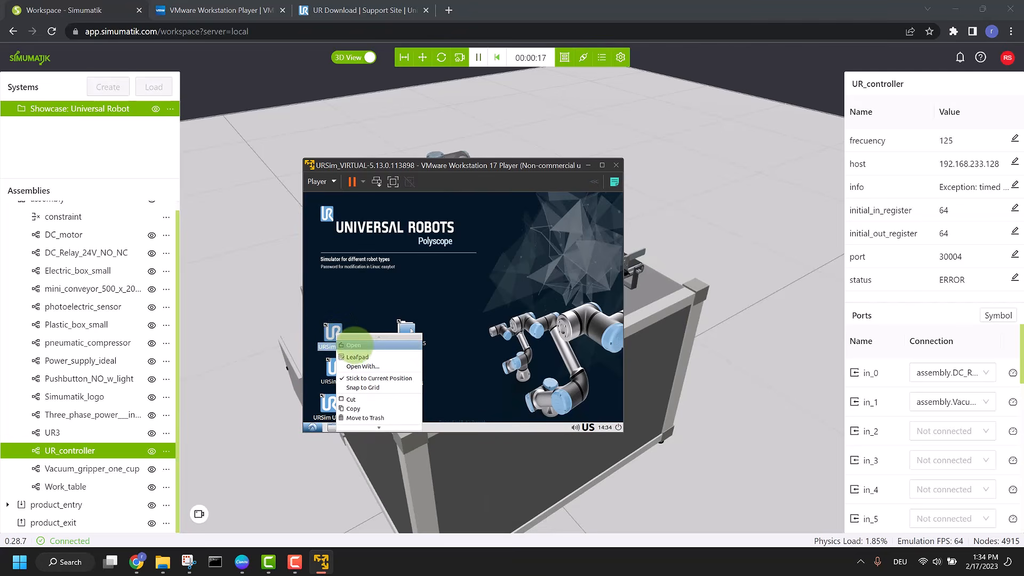
left_click(353, 345)
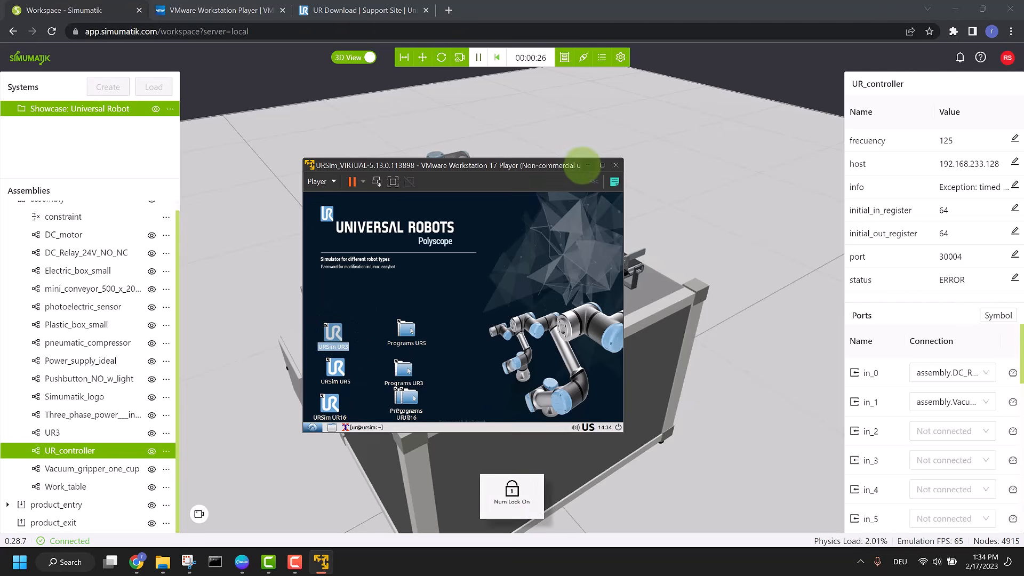
left_click(588, 165)
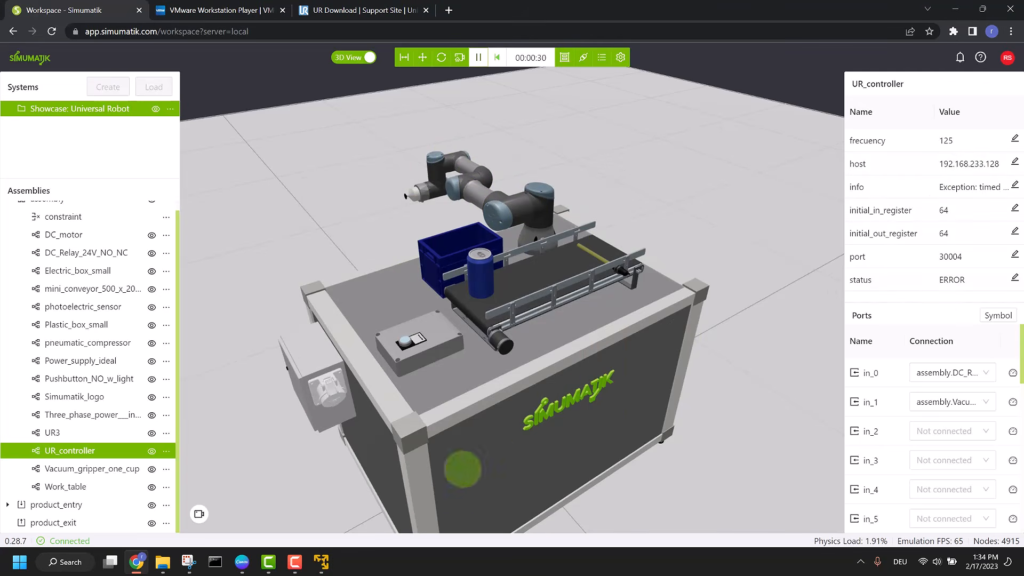
- Restore the virtual machine window and launch URSim UR3 once more
left_click(321, 562)
right_click(340, 335)
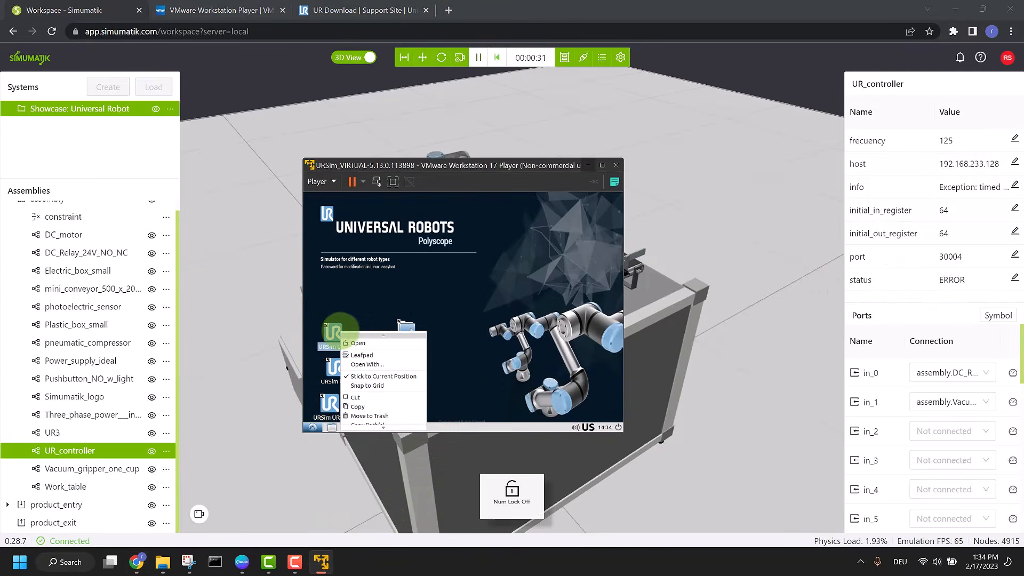
left_click(357, 343)
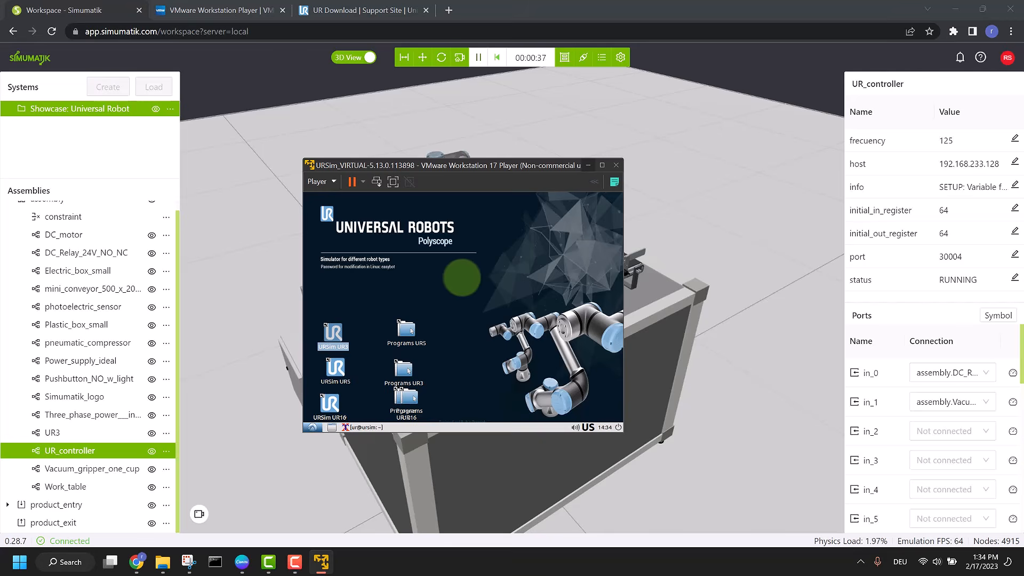
- Return to the Simumatik workspace in the browser, and pause and reset the running emulation
left_click(473, 104)
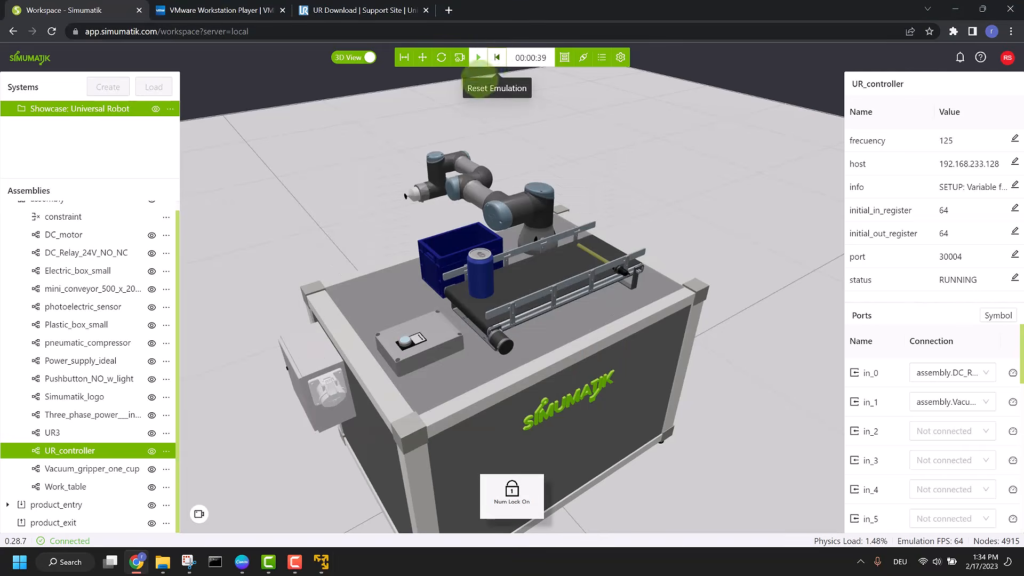
left_click(495, 58)
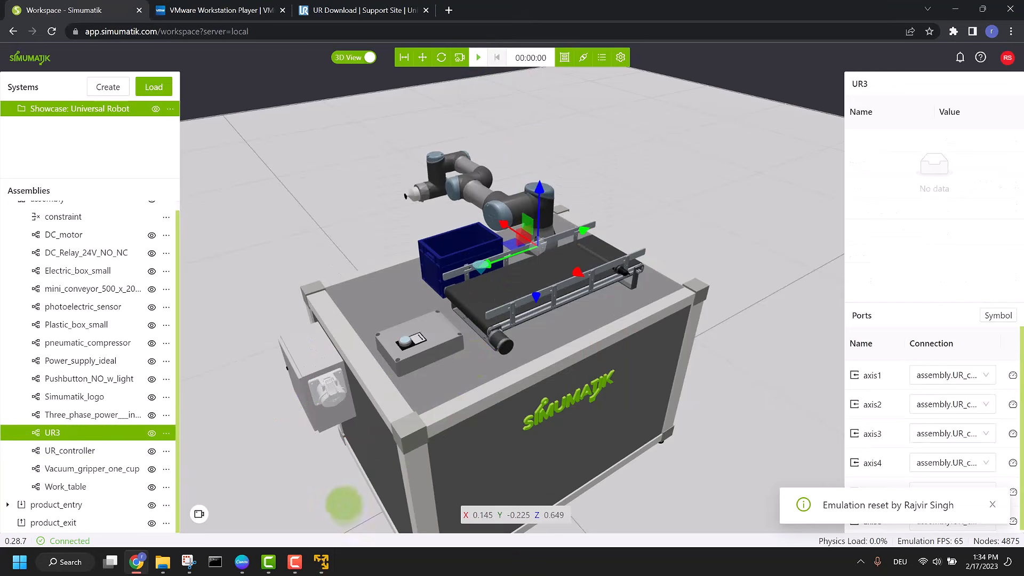
- Bring the URSim virtual machine window back up, reposition it over the workspace and enlarge it to show the full URSim interface
left_click(321, 561)
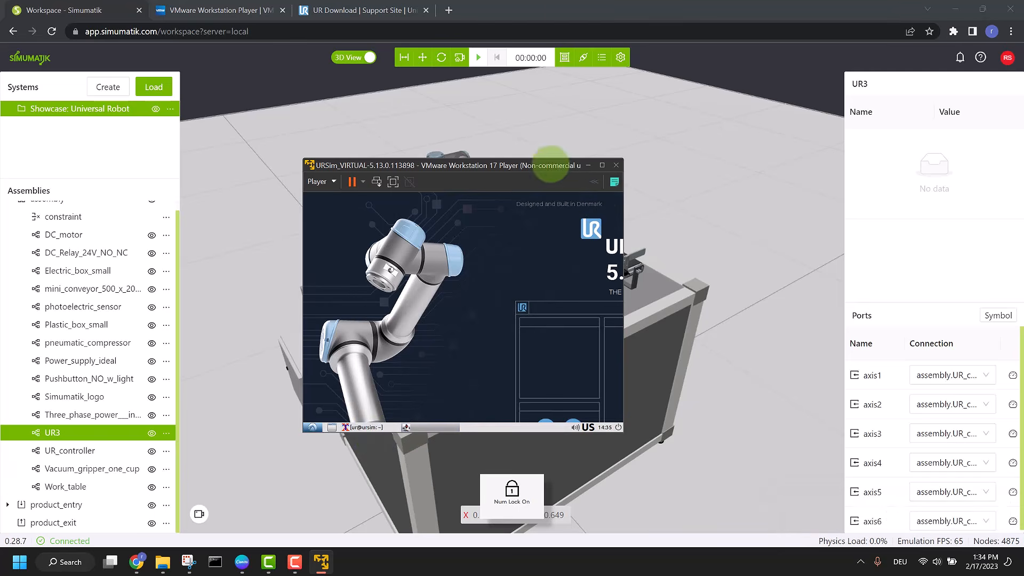
left_click_drag(468, 167, 276, 78)
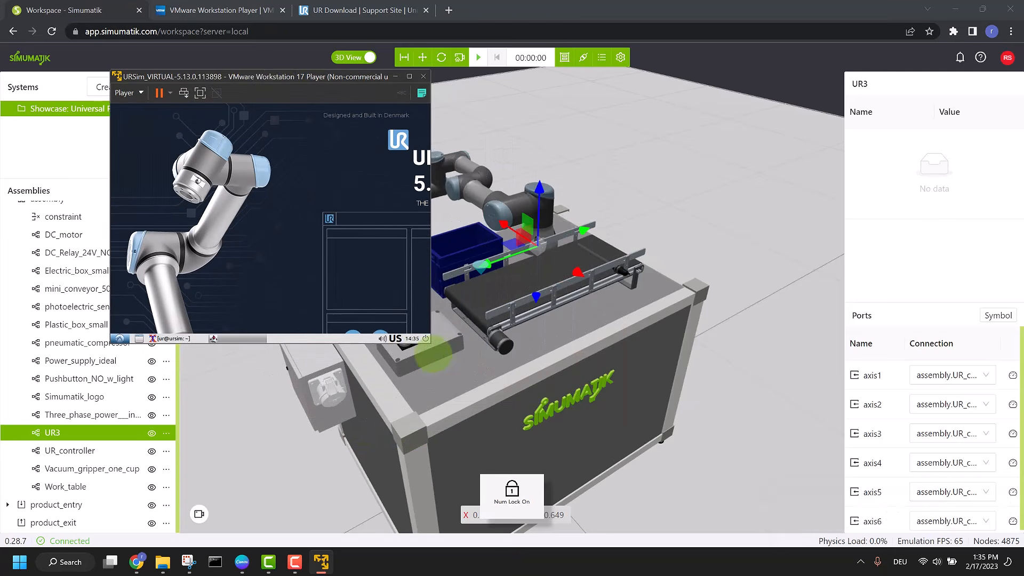
left_click_drag(440, 350, 626, 476)
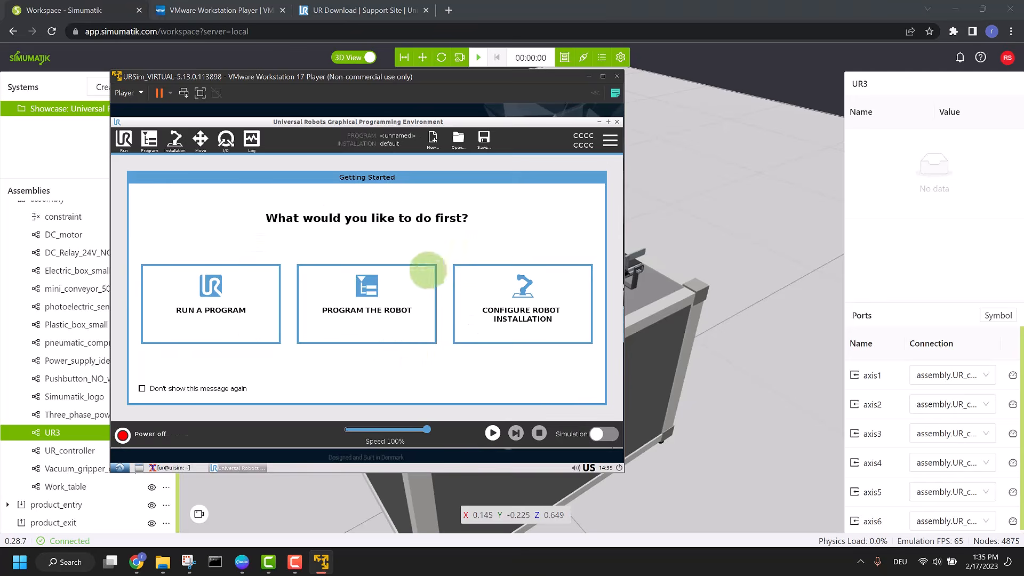
- Minimize the virtual machine window and start the emulation in the Simumatik workspace
key("Num_Lock")
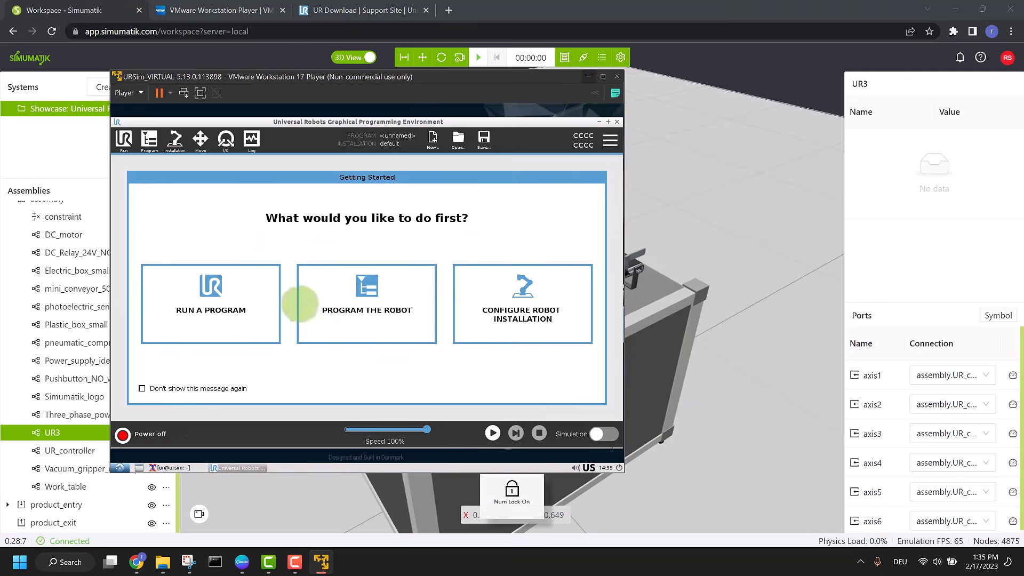
left_click(588, 76)
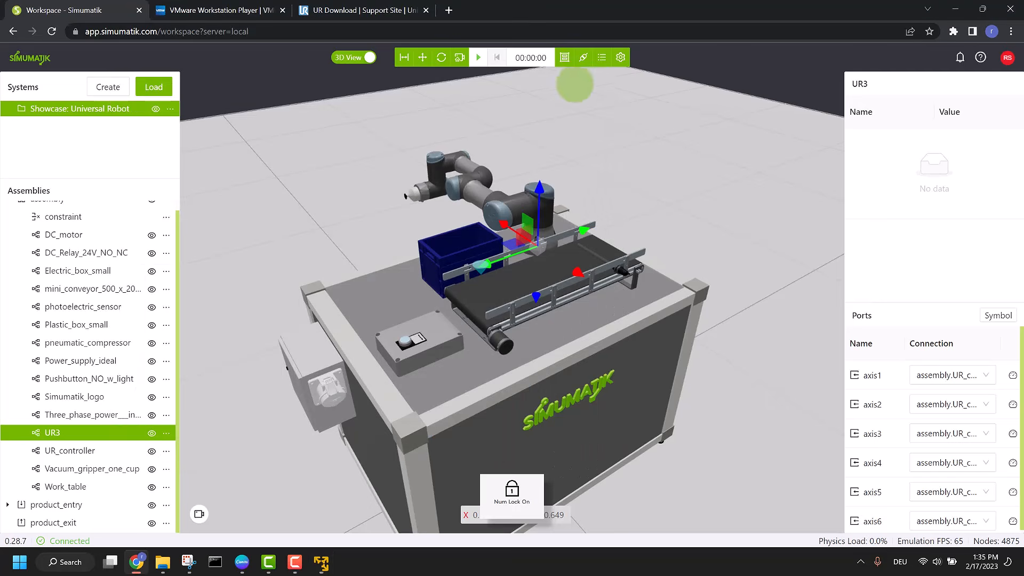
left_click(479, 57)
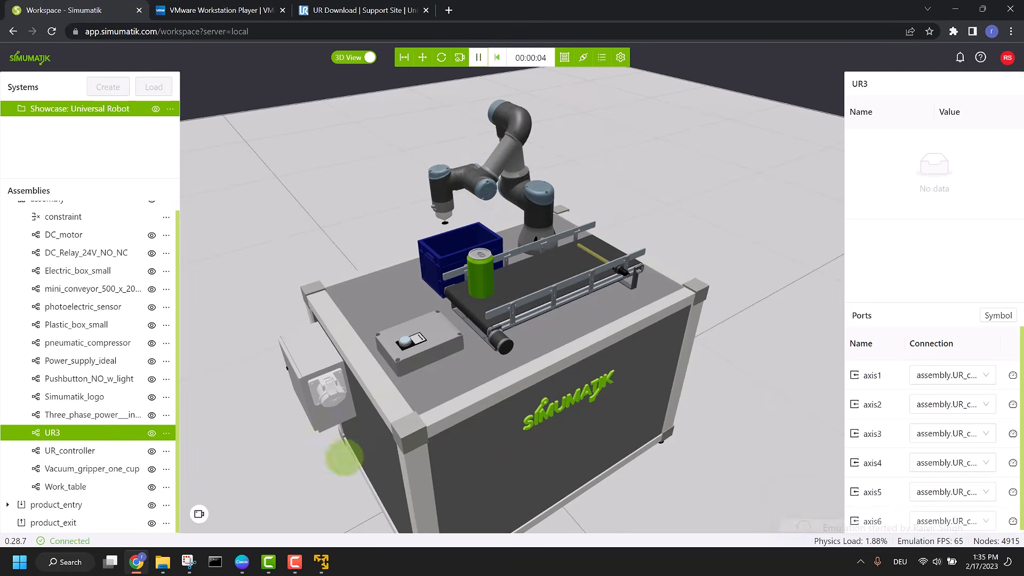
- Return to the URSim virtual machine, choose to program the robot and switch to the Move screen
left_click(321, 561)
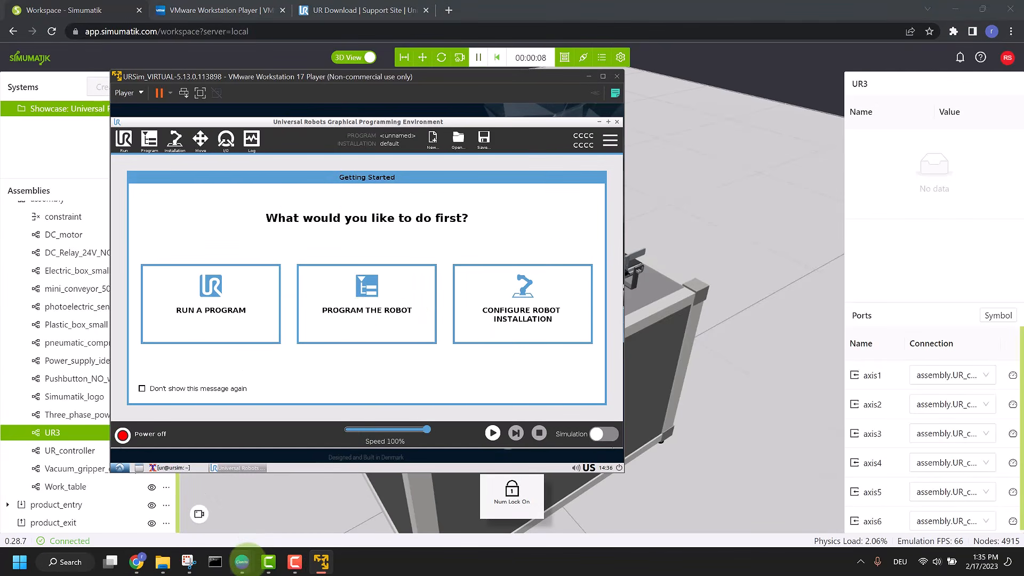
mouse_move(241, 561)
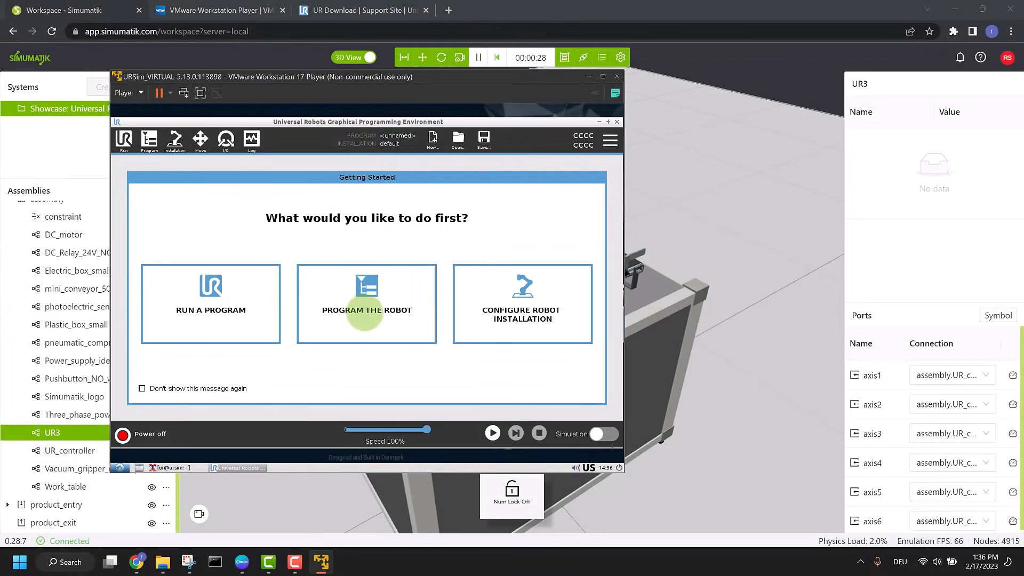
left_click(345, 319)
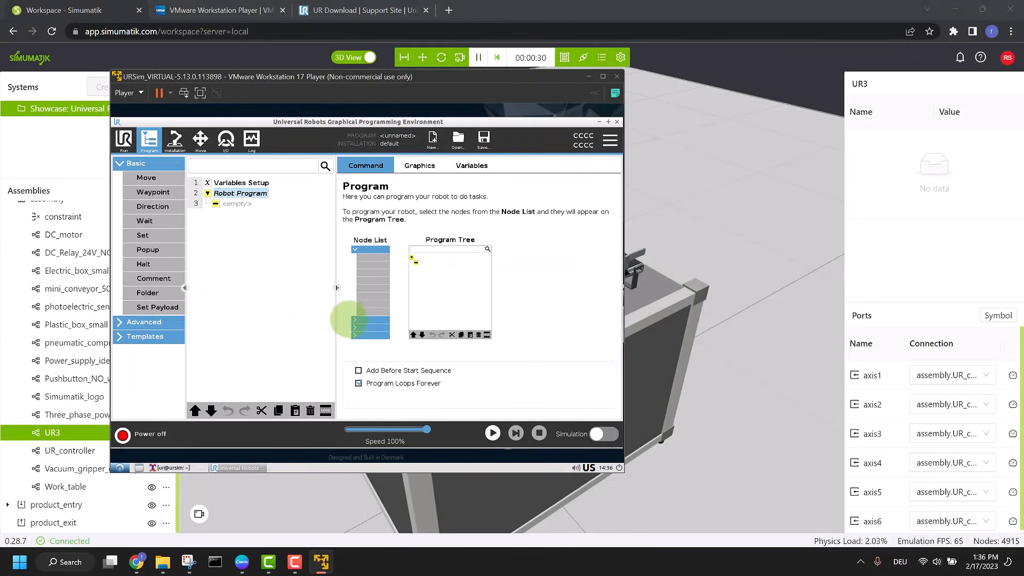
left_click(200, 139)
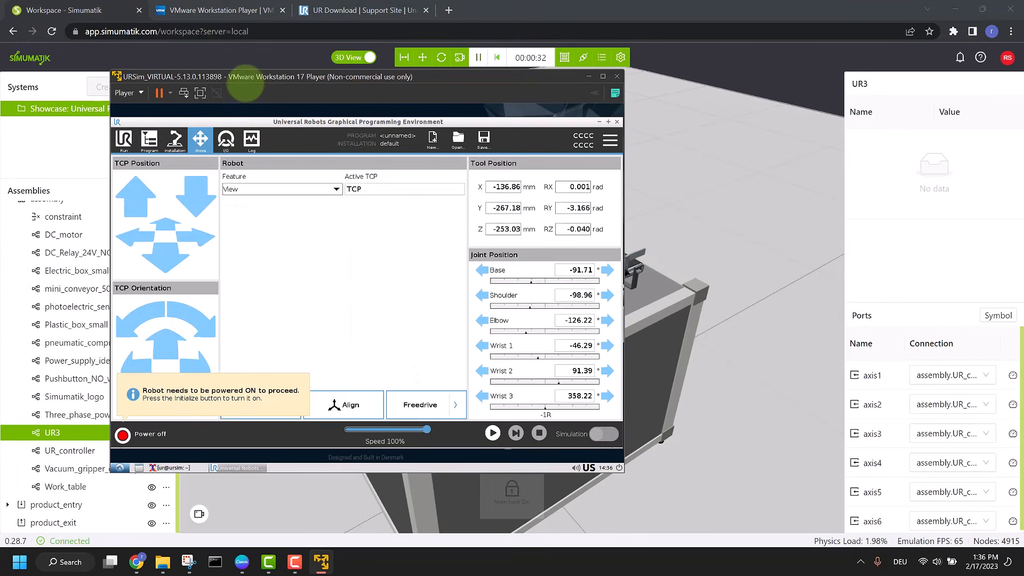
- Place URSim beside the Simumatik robot, power the robot on, start it to release the brakes, and exit initialization
left_click_drag(260, 73, 740, 91)
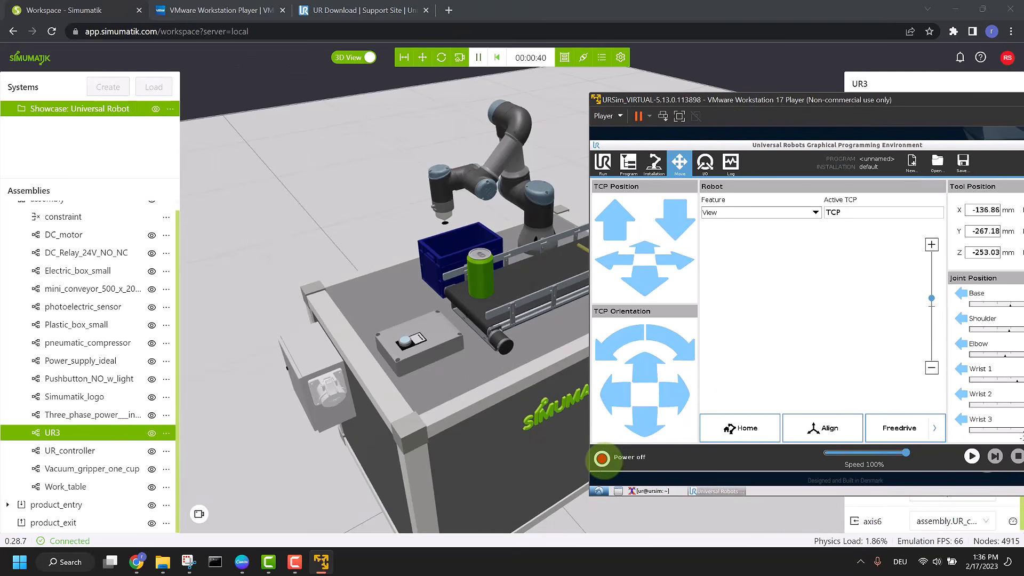
left_click(601, 457)
left_click(782, 284)
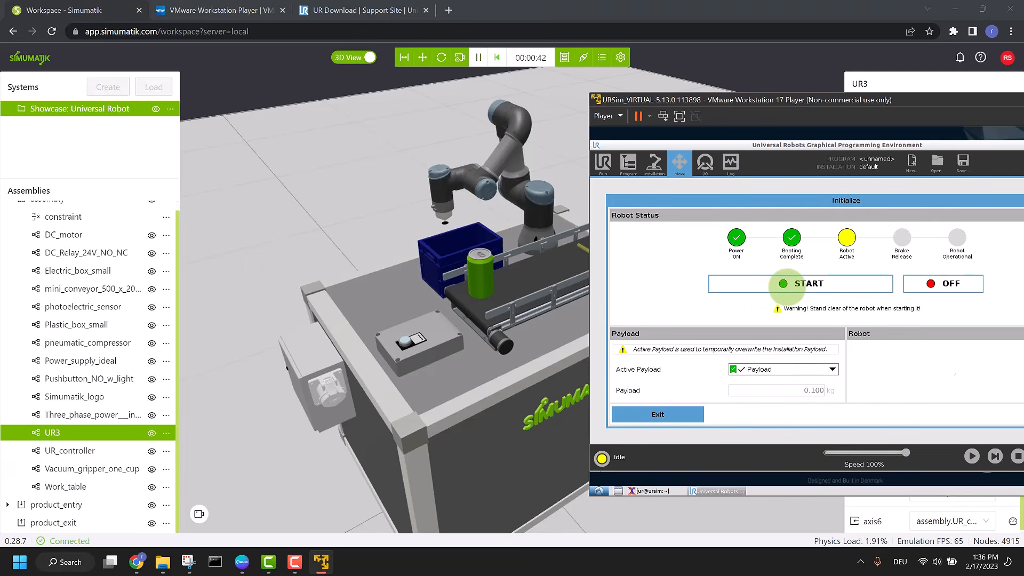
left_click(795, 283)
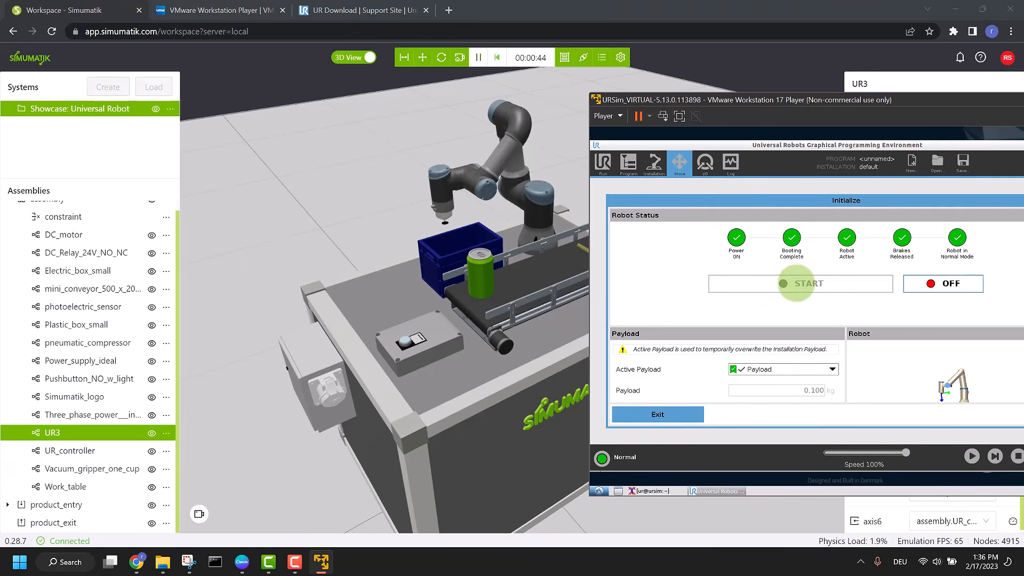
left_click_drag(858, 99, 724, 98)
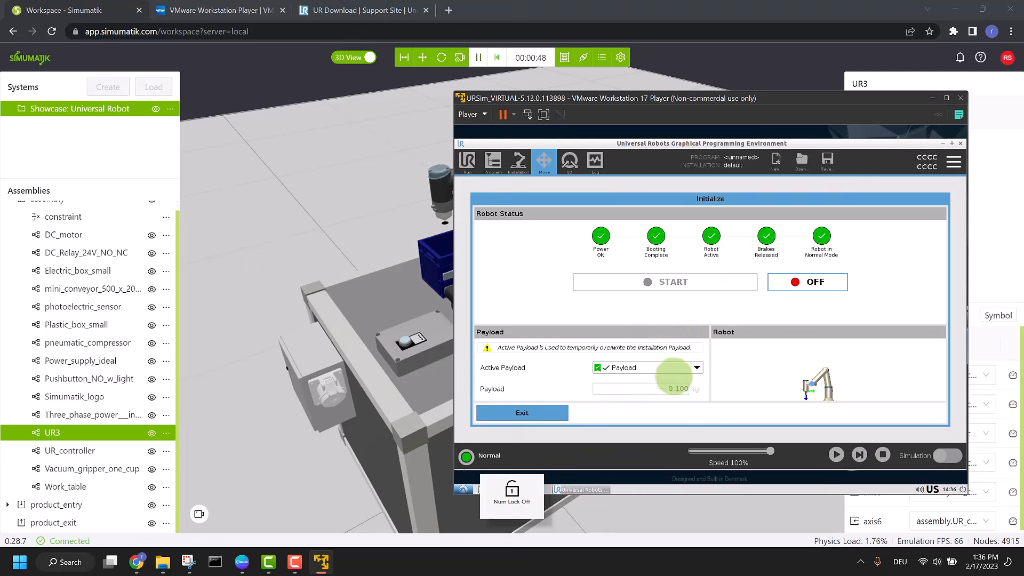
left_click(522, 413)
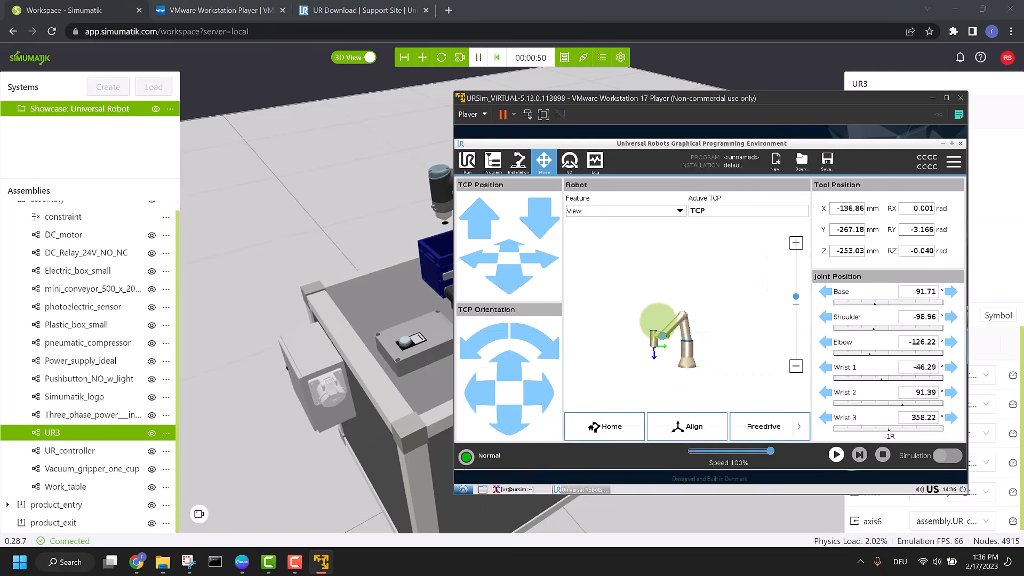
- With the Simumatik robot in view beside URSim, jog the robot's TCP position up and down
left_click_drag(795, 283, 795, 280)
left_click_drag(669, 319, 667, 283)
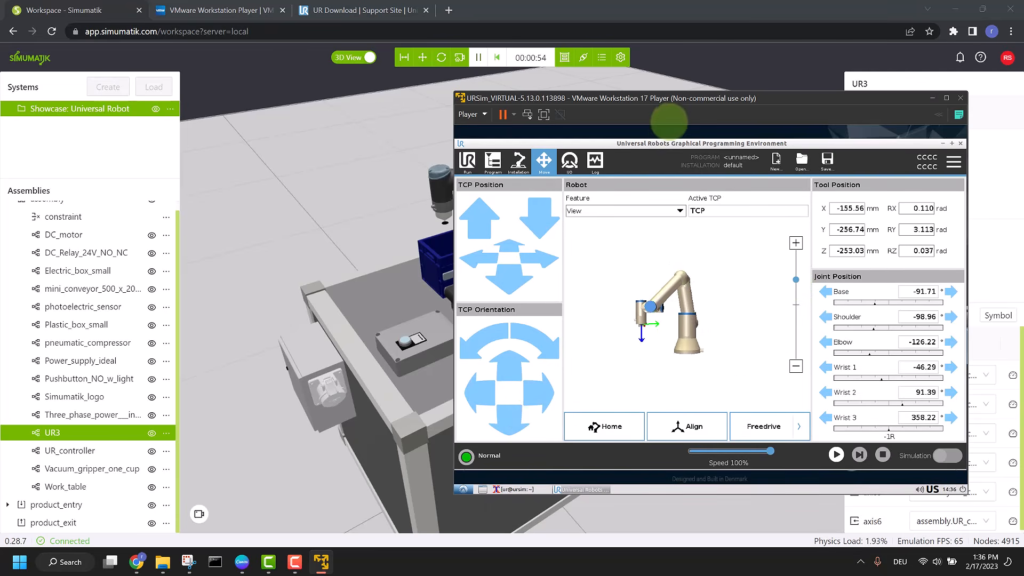
key("Num_Lock")
left_click_drag(667, 98, 804, 95)
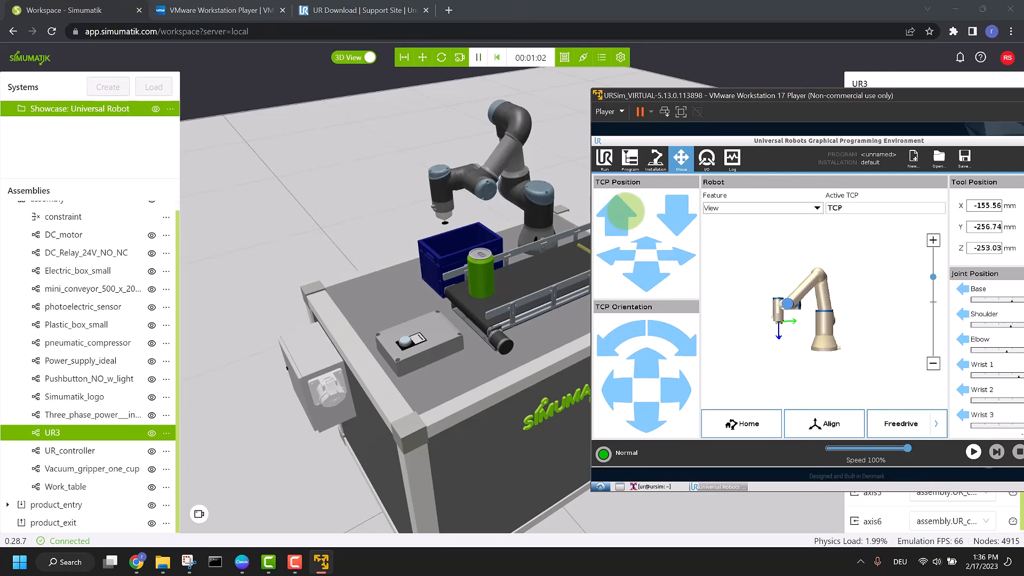
left_click(616, 213)
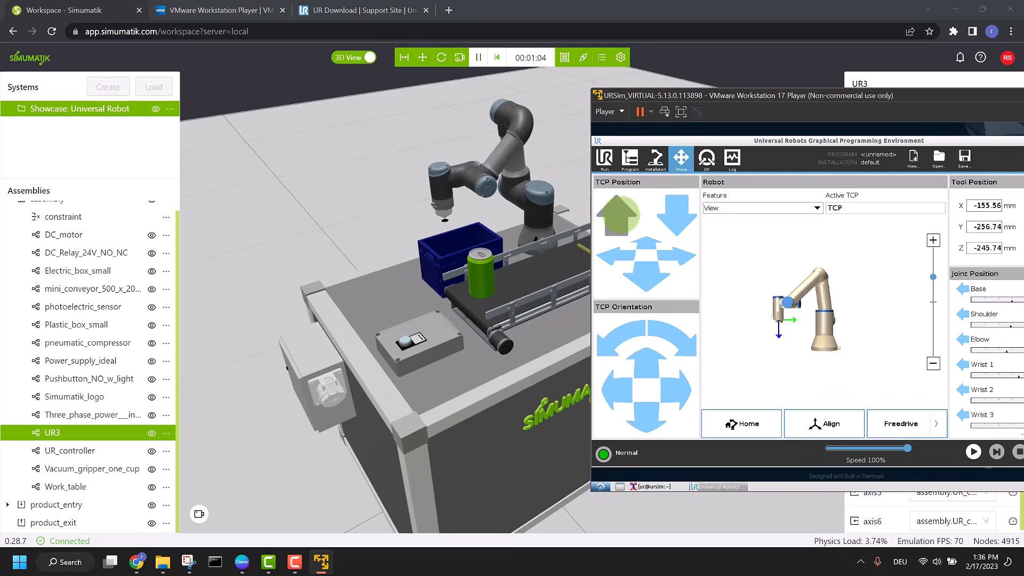
left_click(677, 216)
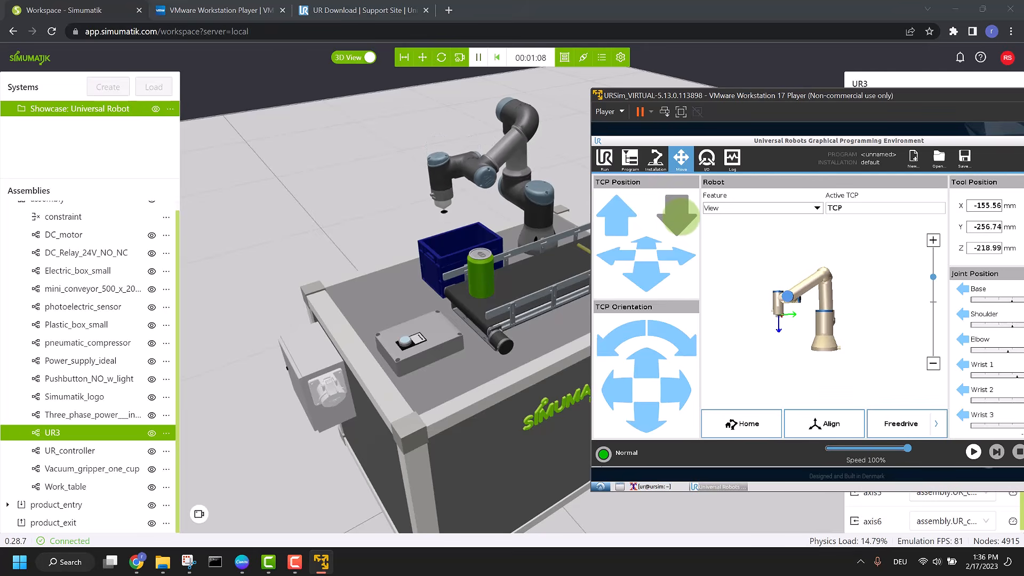
left_click(615, 216)
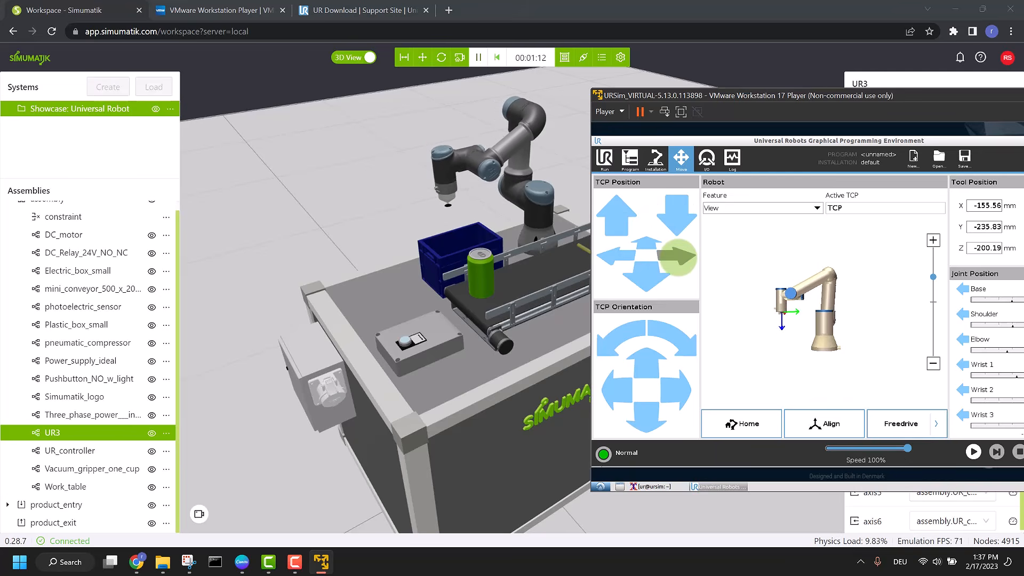
- Jog the TCP position sideways in both directions, and forward and back, from the Move screen
left_click(612, 256)
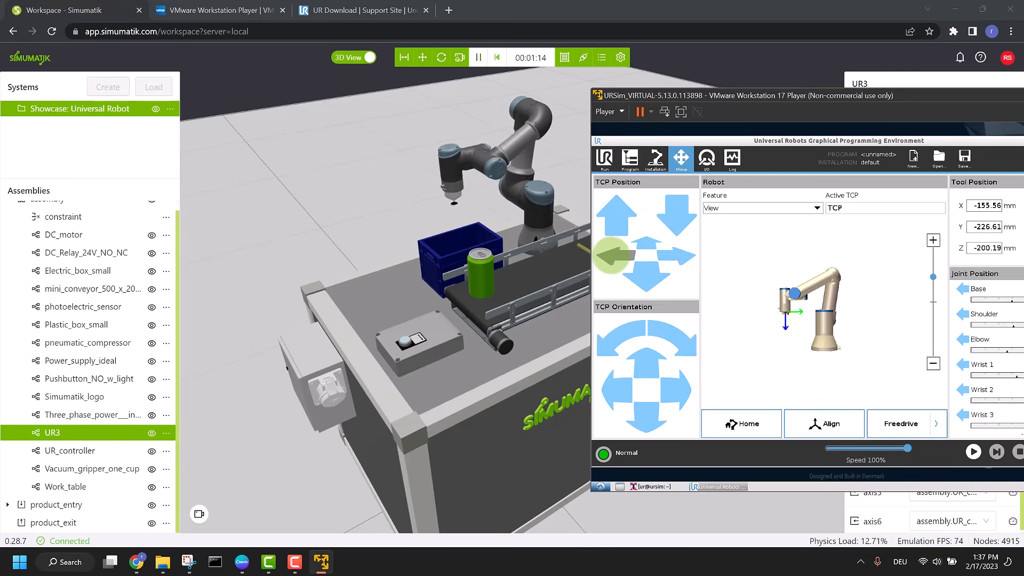
left_click(673, 254)
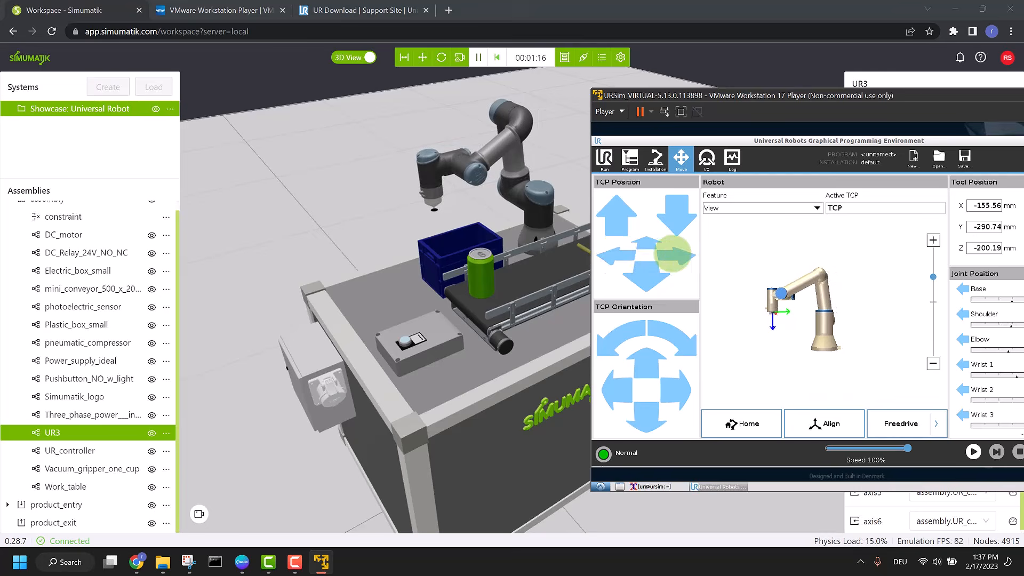
left_click(646, 245)
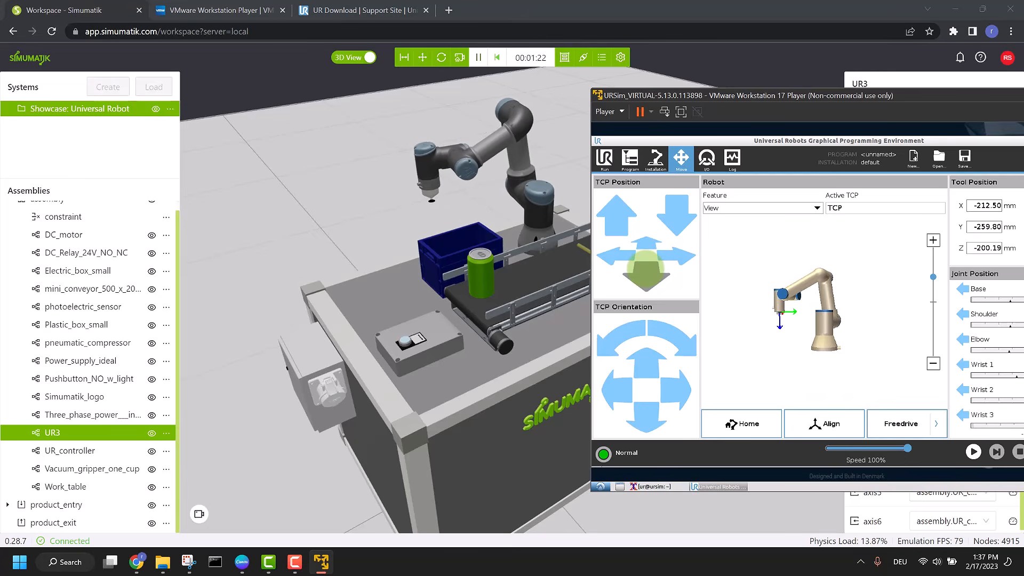
- Reposition the URSim window so the joint positions show in full, and jog the TCP vertically, sideways, and forward and back
key("Num_Lock")
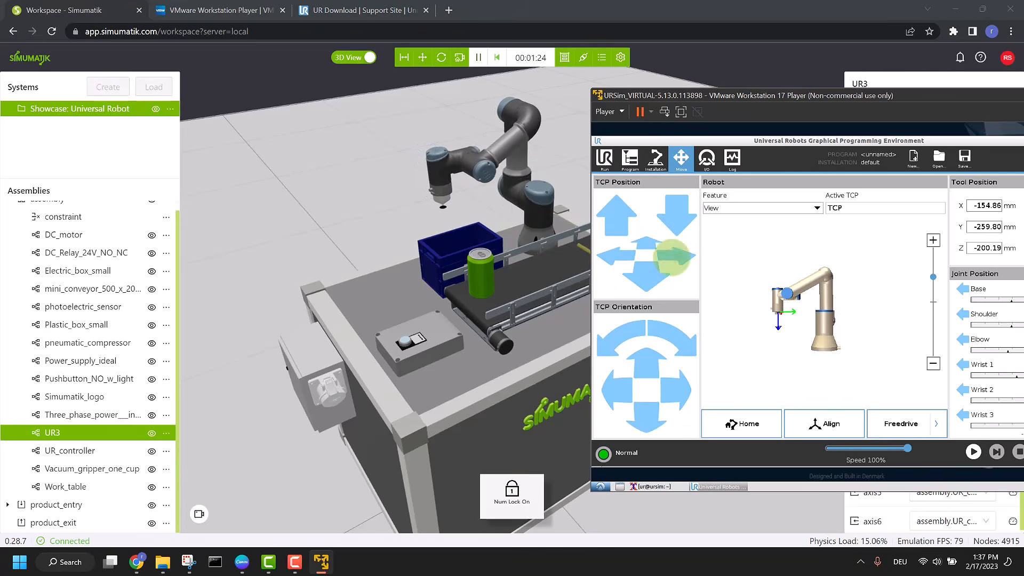
left_click_drag(864, 99, 773, 123)
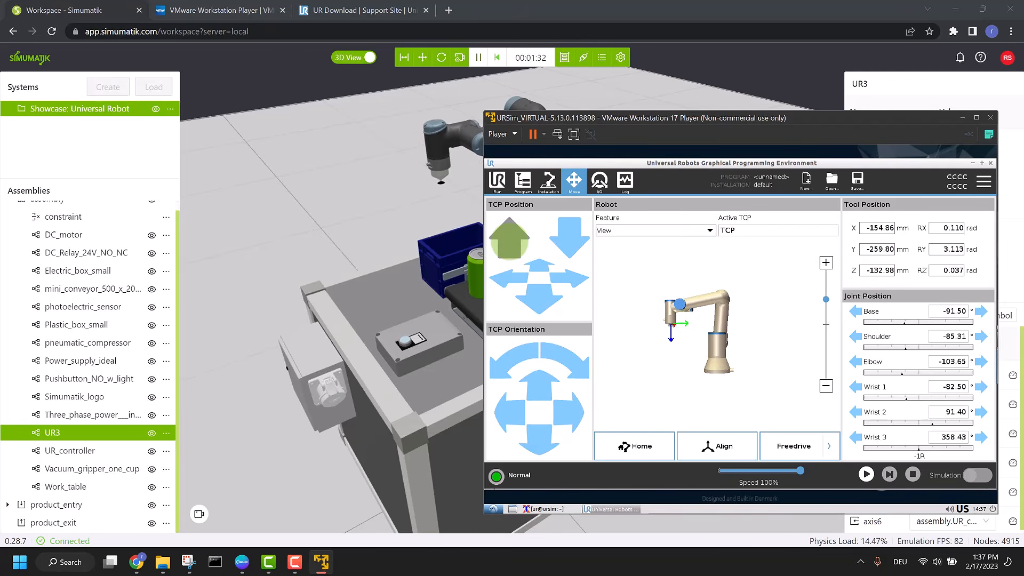
left_click(574, 240)
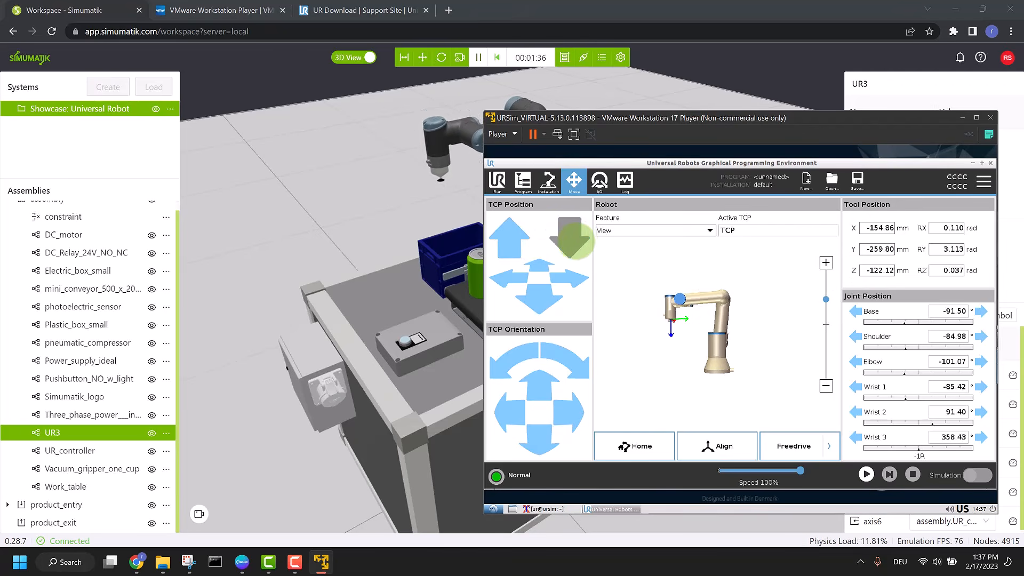
left_click(569, 278)
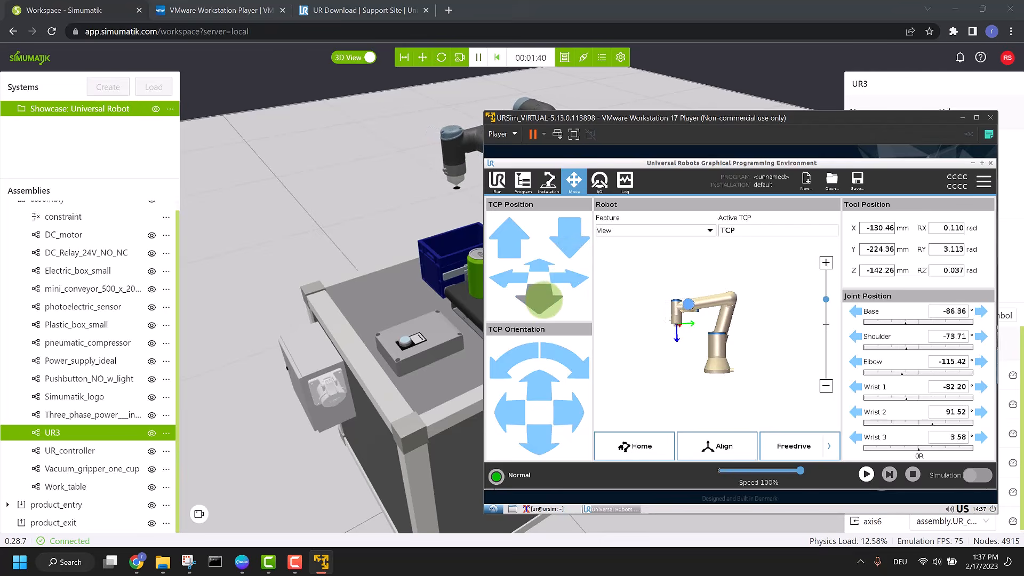
left_click(540, 275)
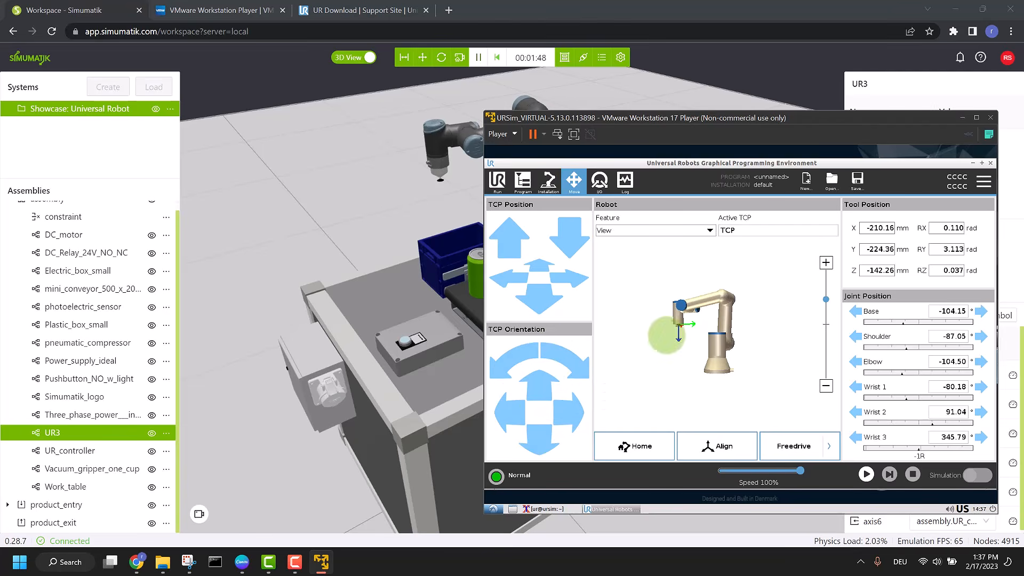
key("Num_Lock")
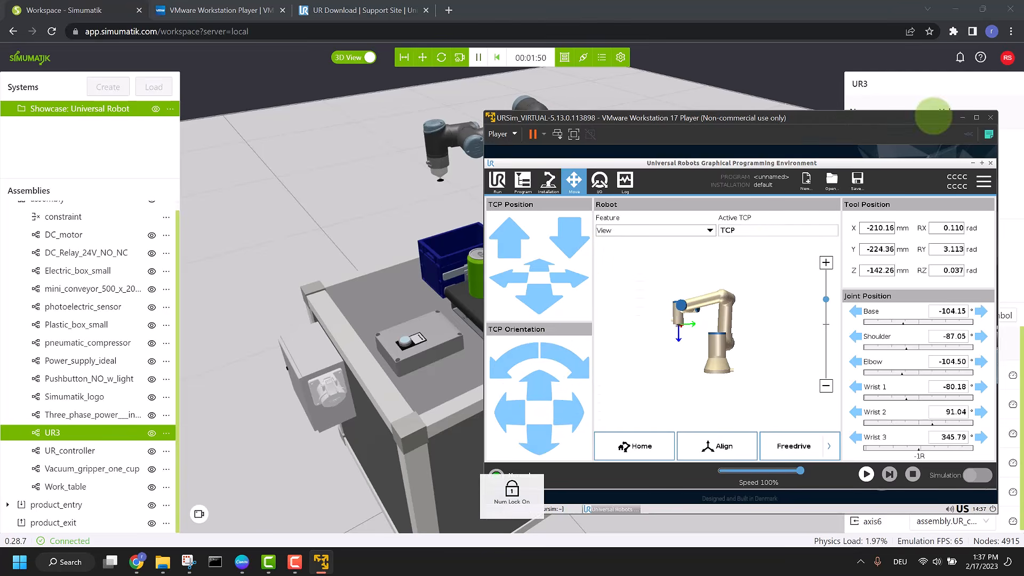
mouse_move(241, 560)
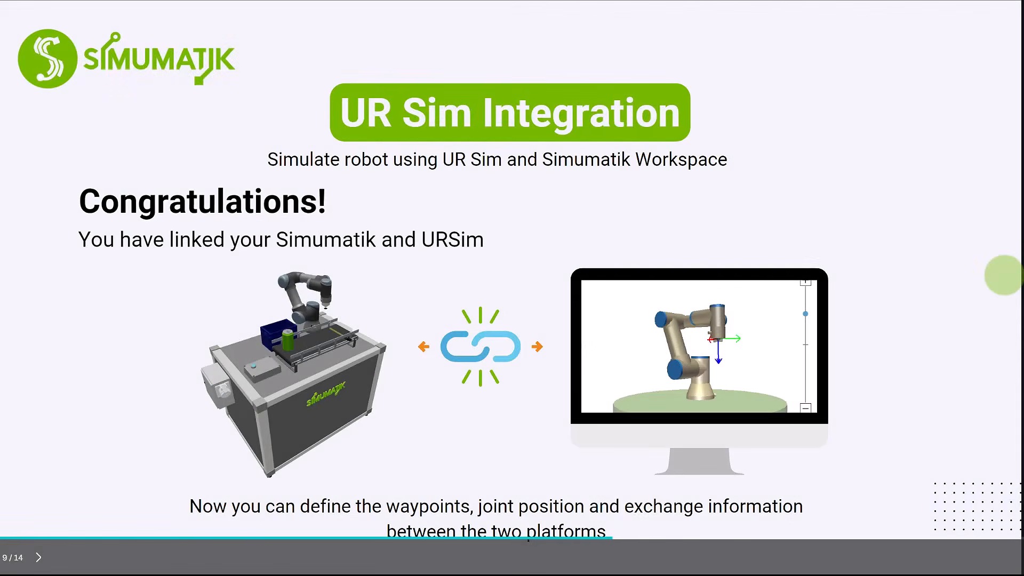